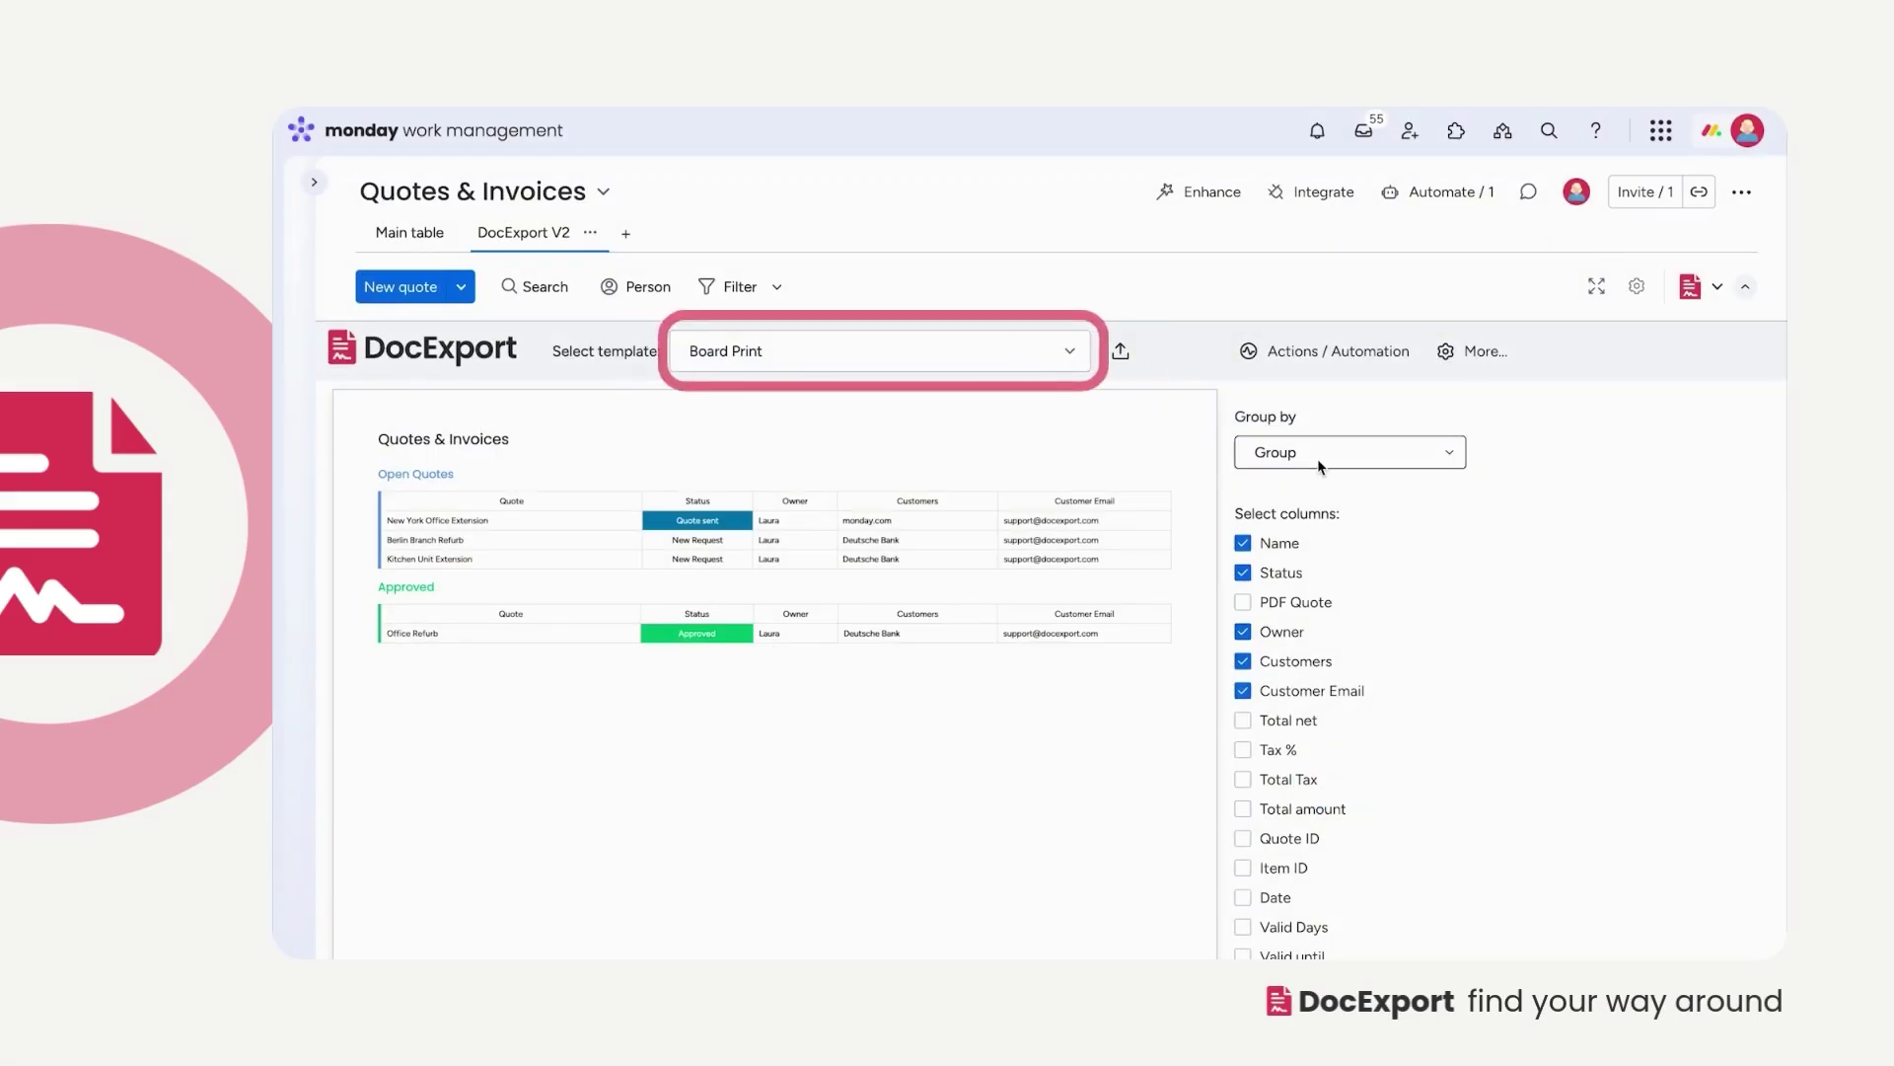
Try grouping the Board Print by Status, then restore grouping by the board's groups
{"action": "left_click", "coordinate": [1355, 463]}
{"action": "left_click", "coordinate": [1335, 537]}
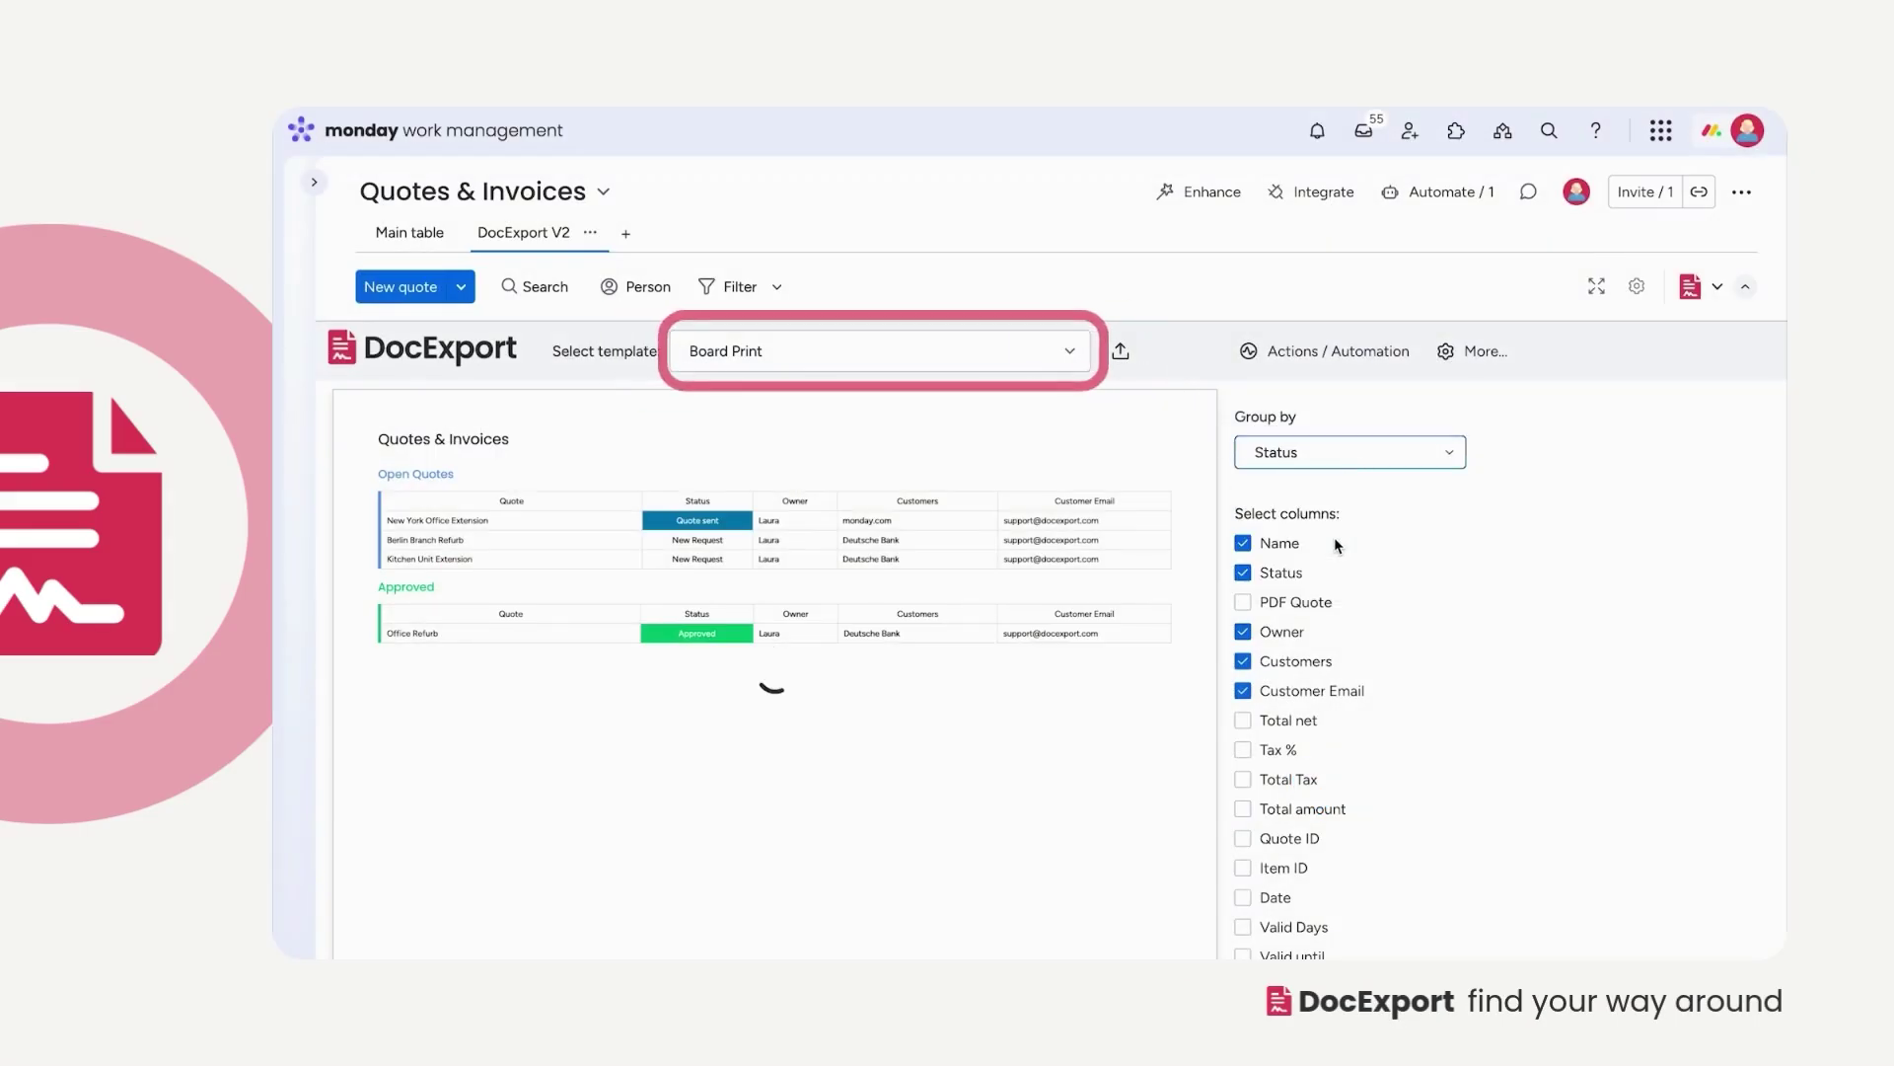
{"action": "left_click", "coordinate": [1401, 457]}
{"action": "left_click", "coordinate": [1391, 498]}
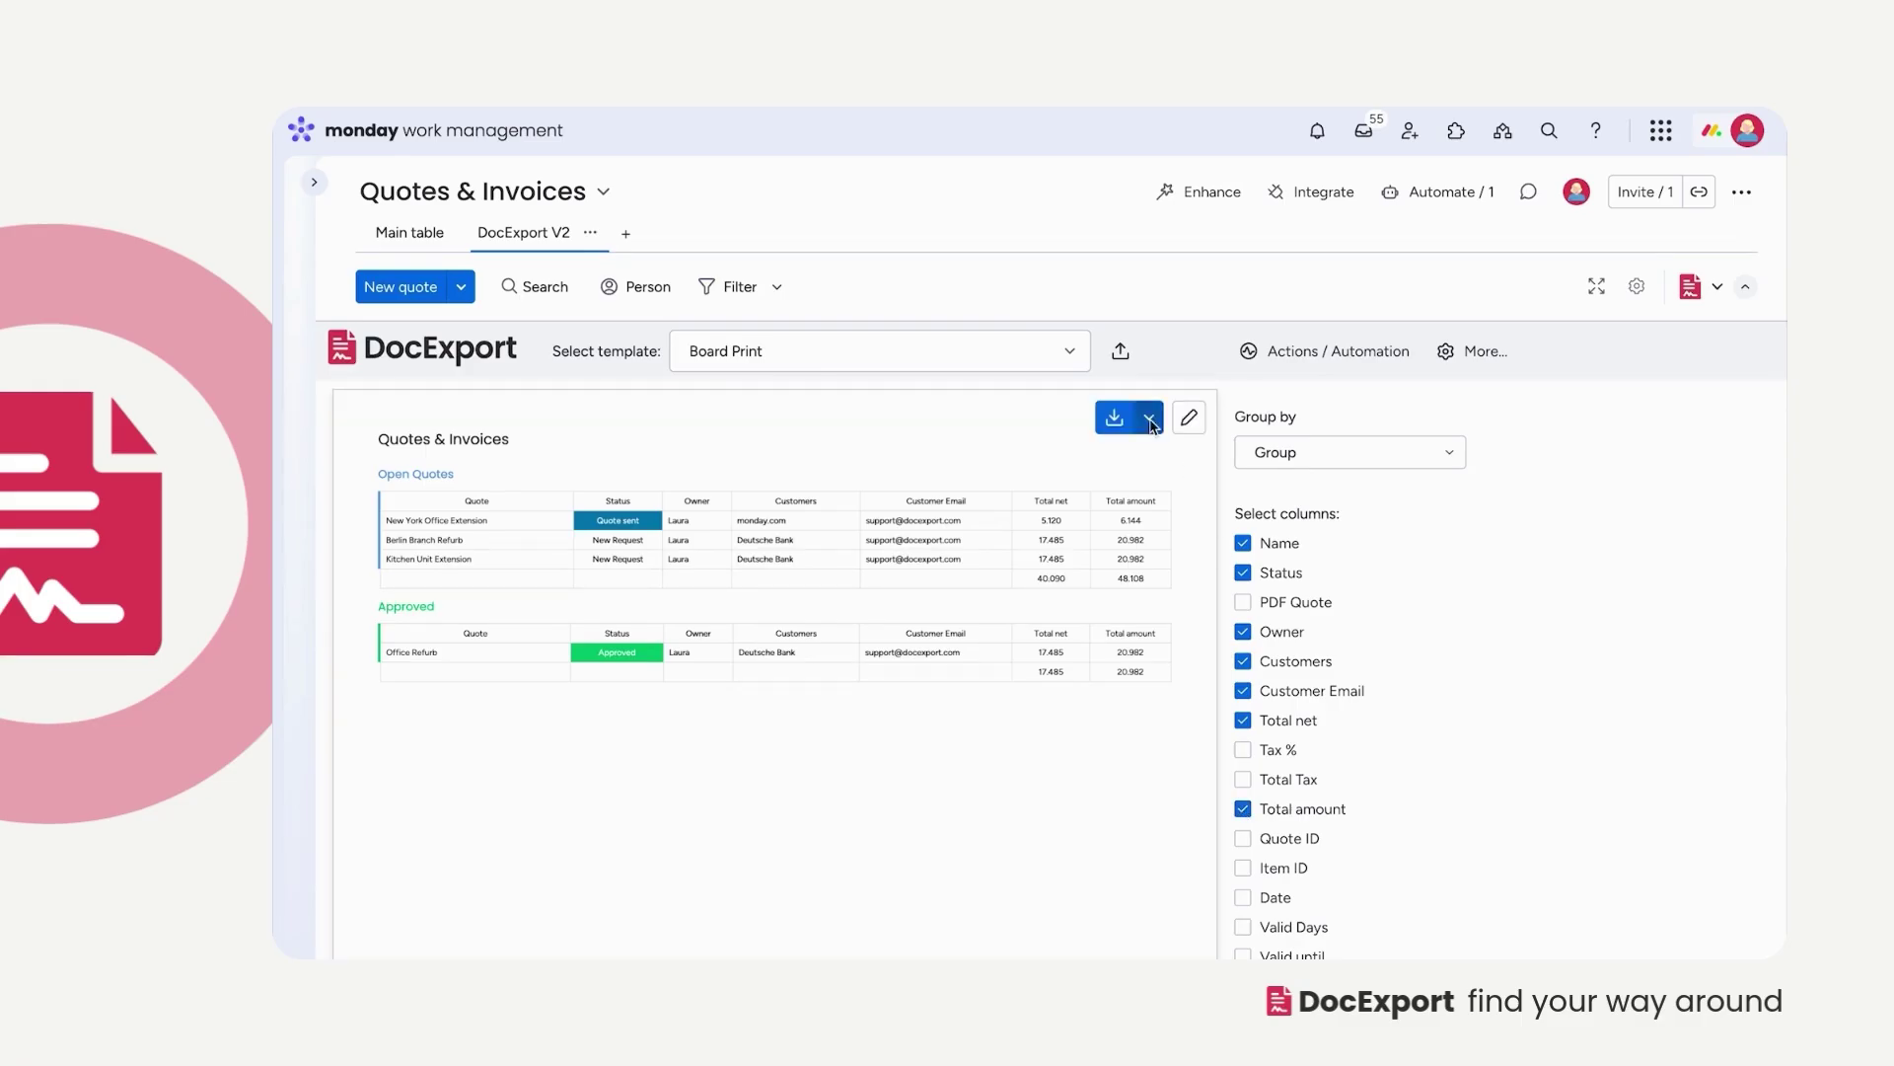
Select the Quote/Invoice template, map Quote Number to Quote ID, and download the template
{"action": "left_click", "coordinate": [1072, 354]}
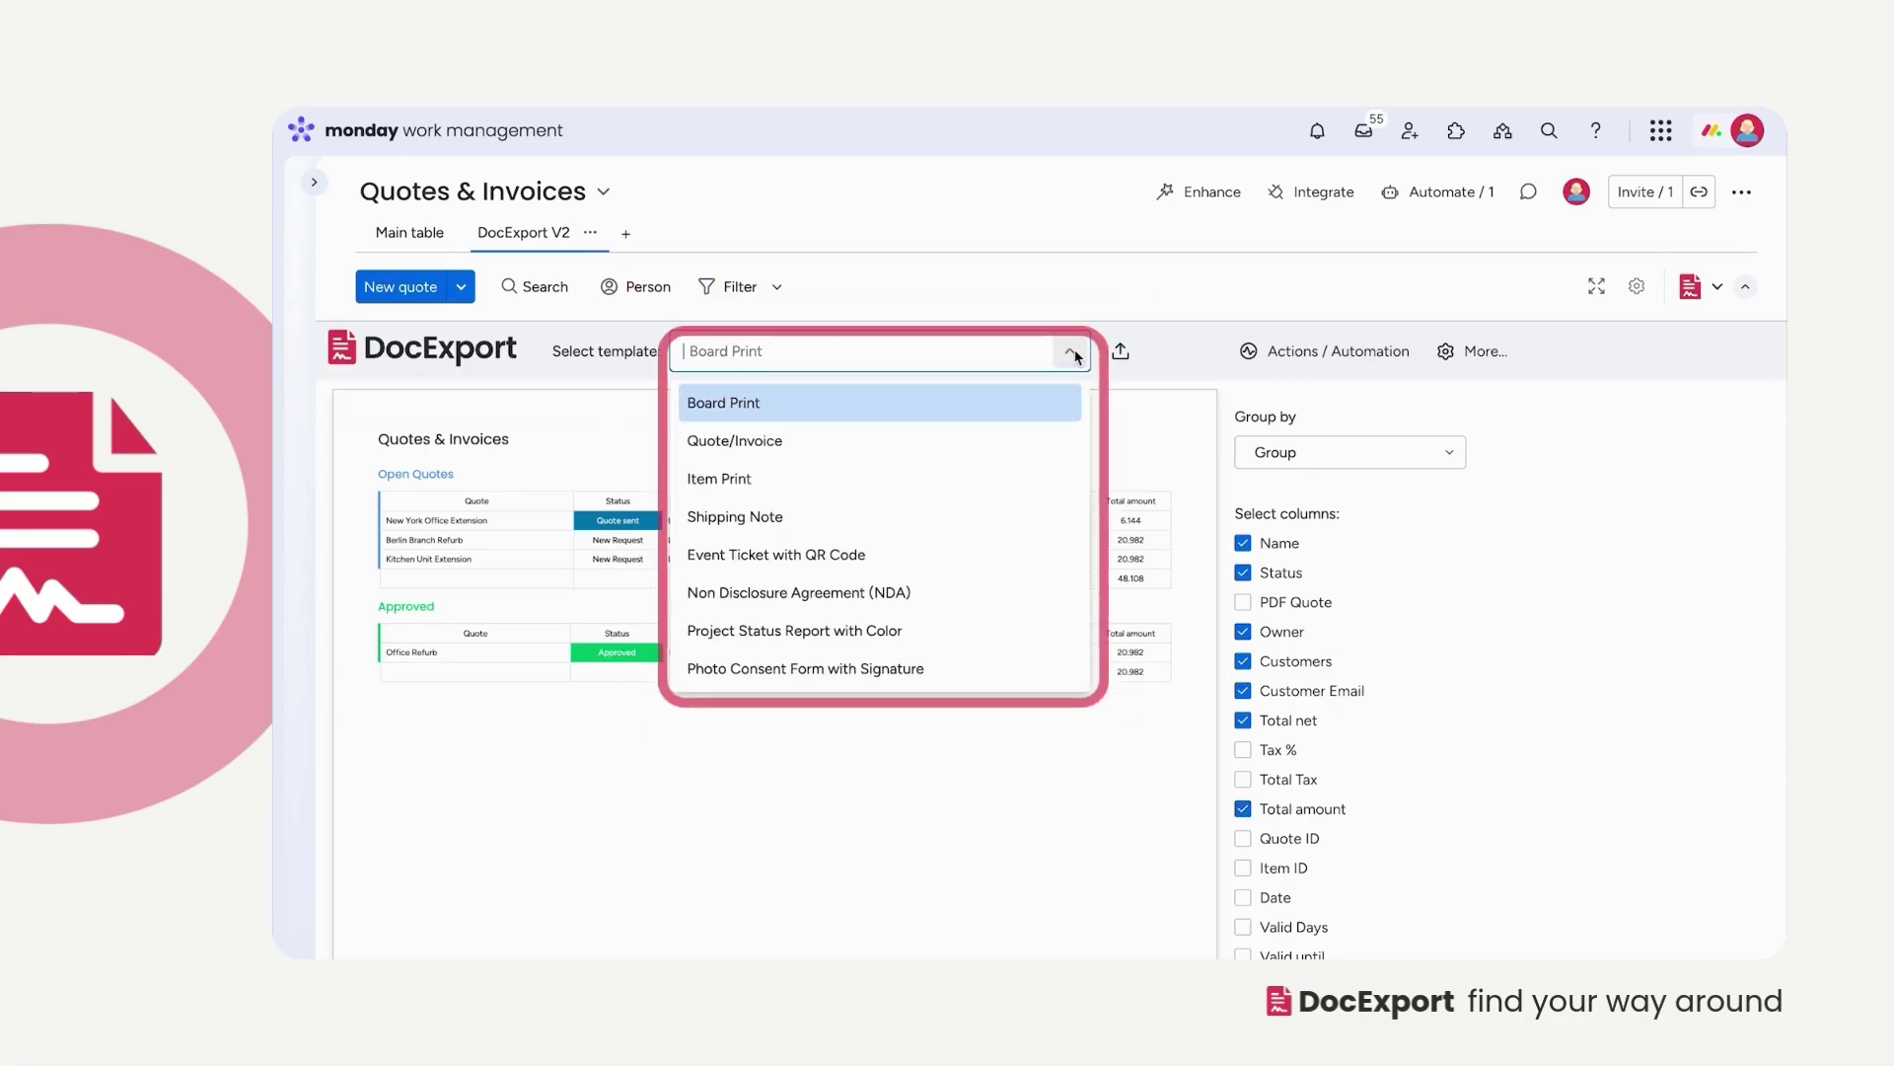
{"action": "left_click", "coordinate": [1007, 440]}
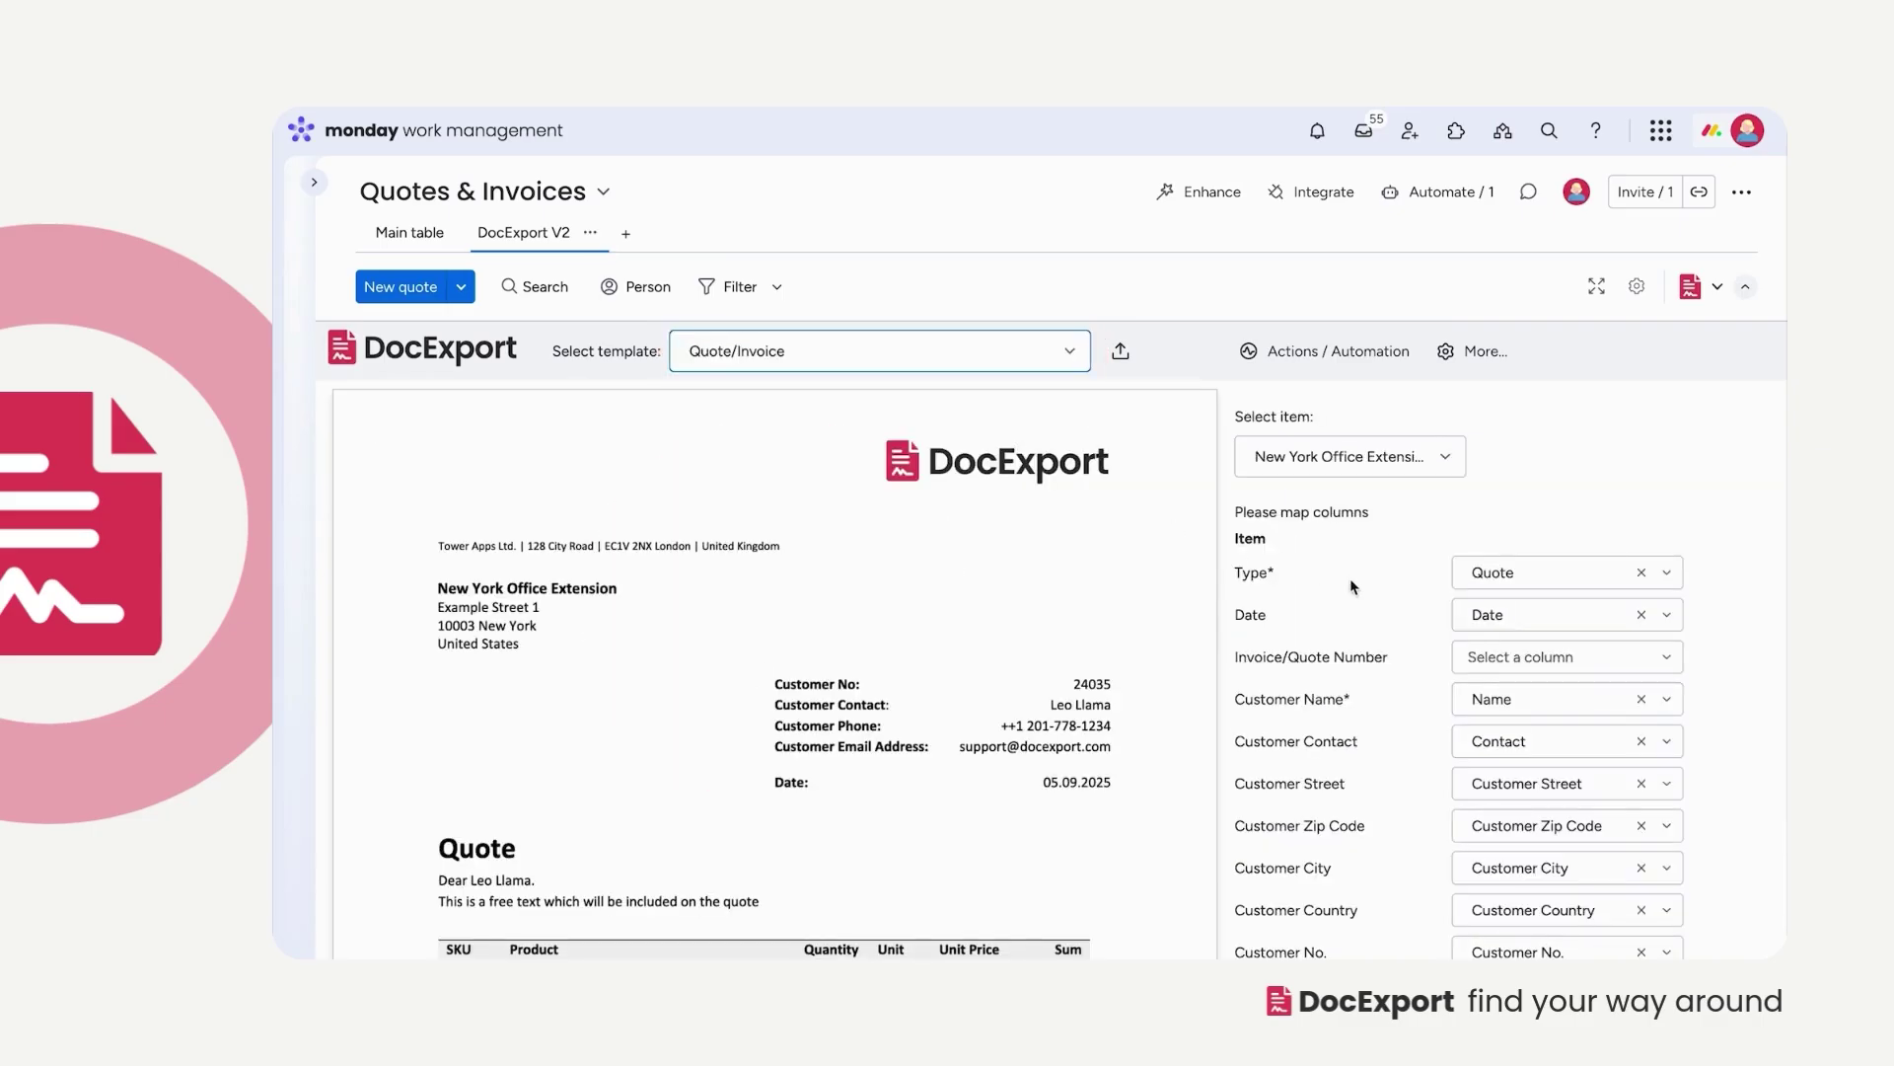
{"action": "scroll", "coordinate": [1362, 593], "scroll_direction": "down", "scroll_amount": 1}
{"action": "left_click", "coordinate": [1502, 547]}
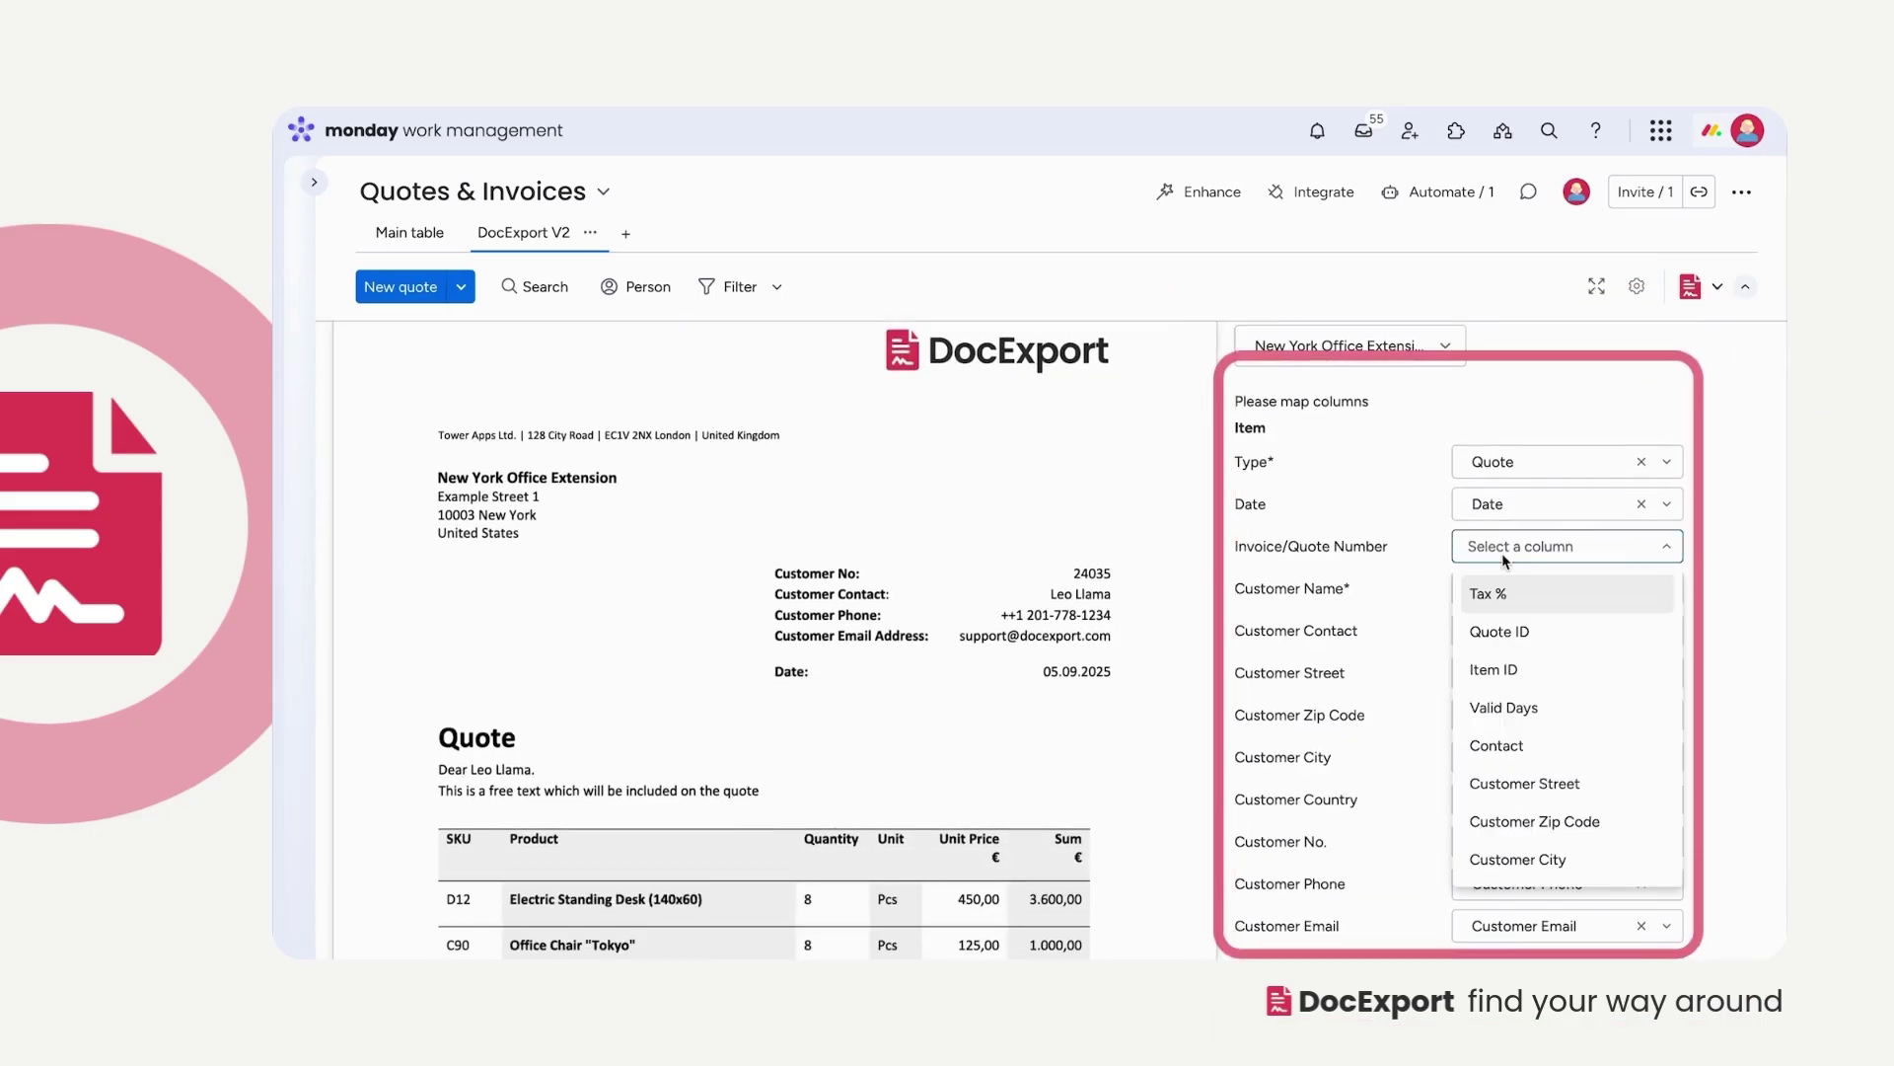
{"action": "left_click", "coordinate": [1507, 631]}
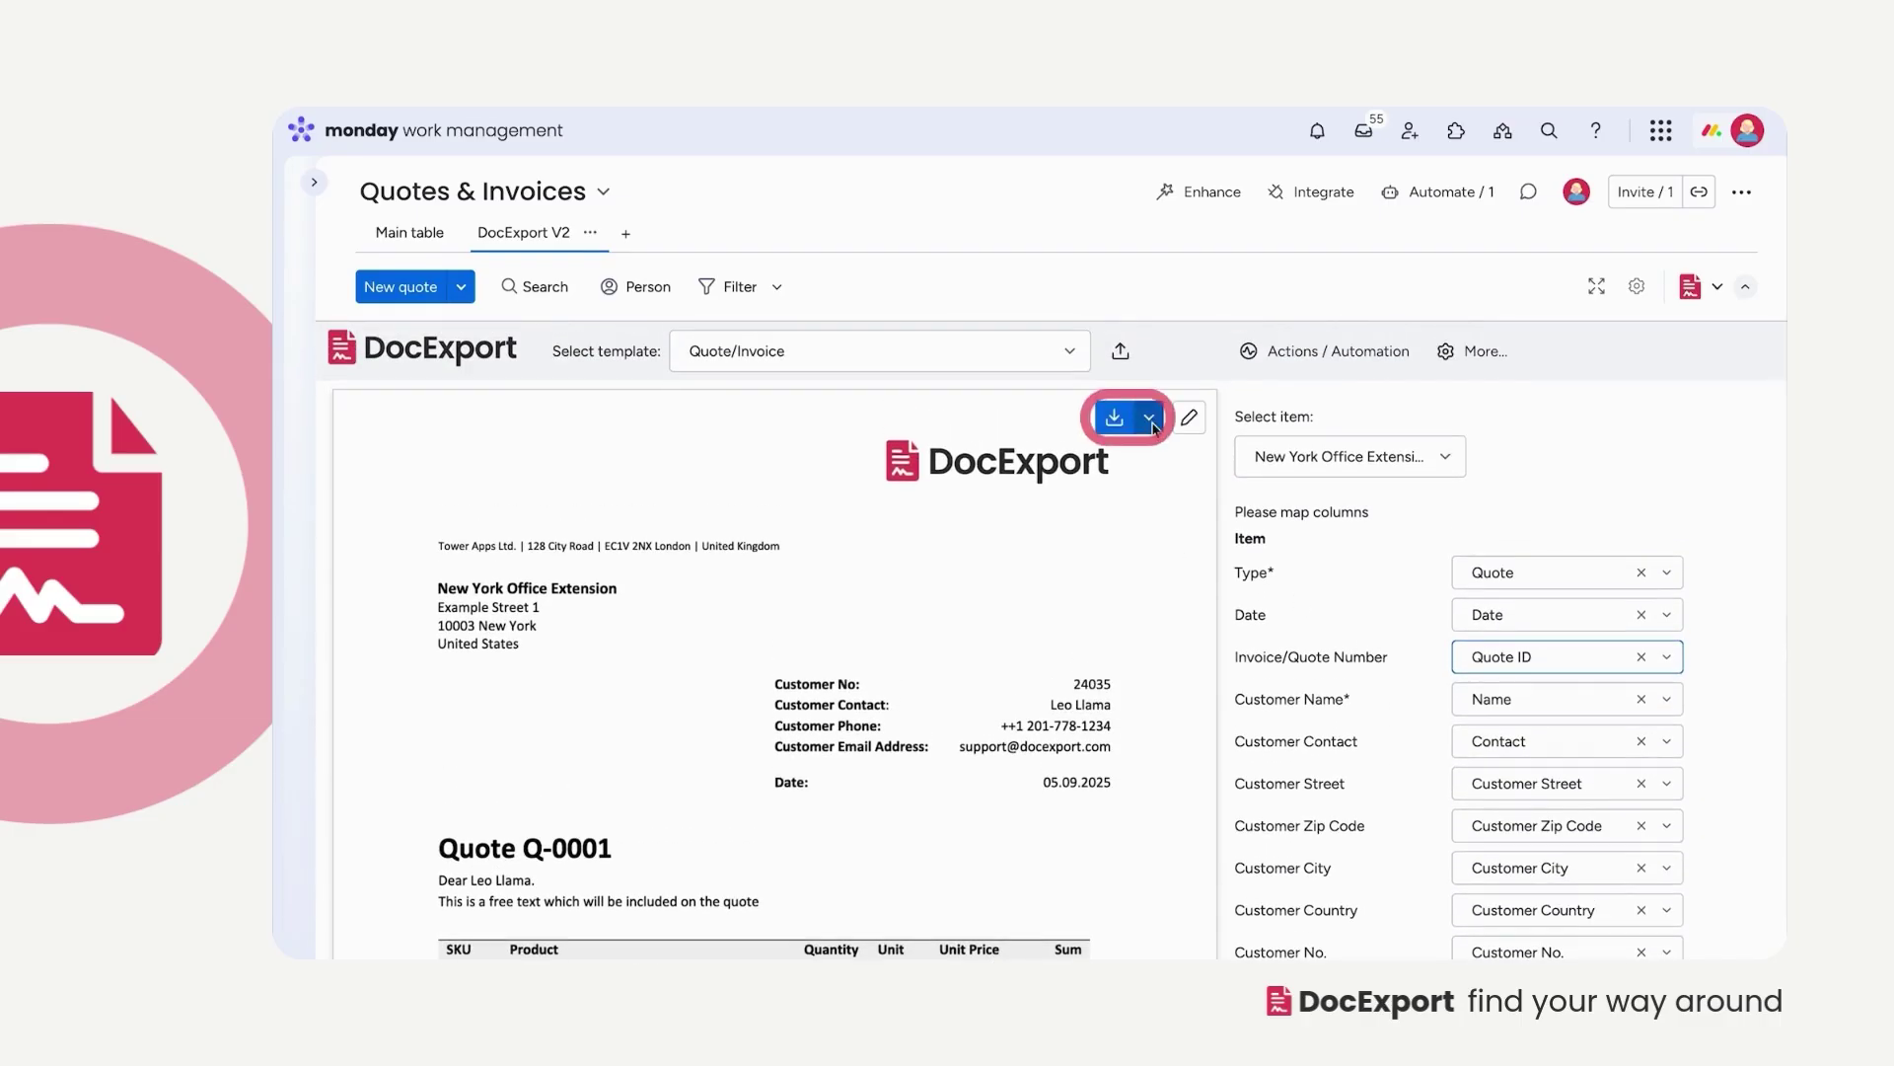
{"action": "mouse_move", "coordinate": [776, 667]}
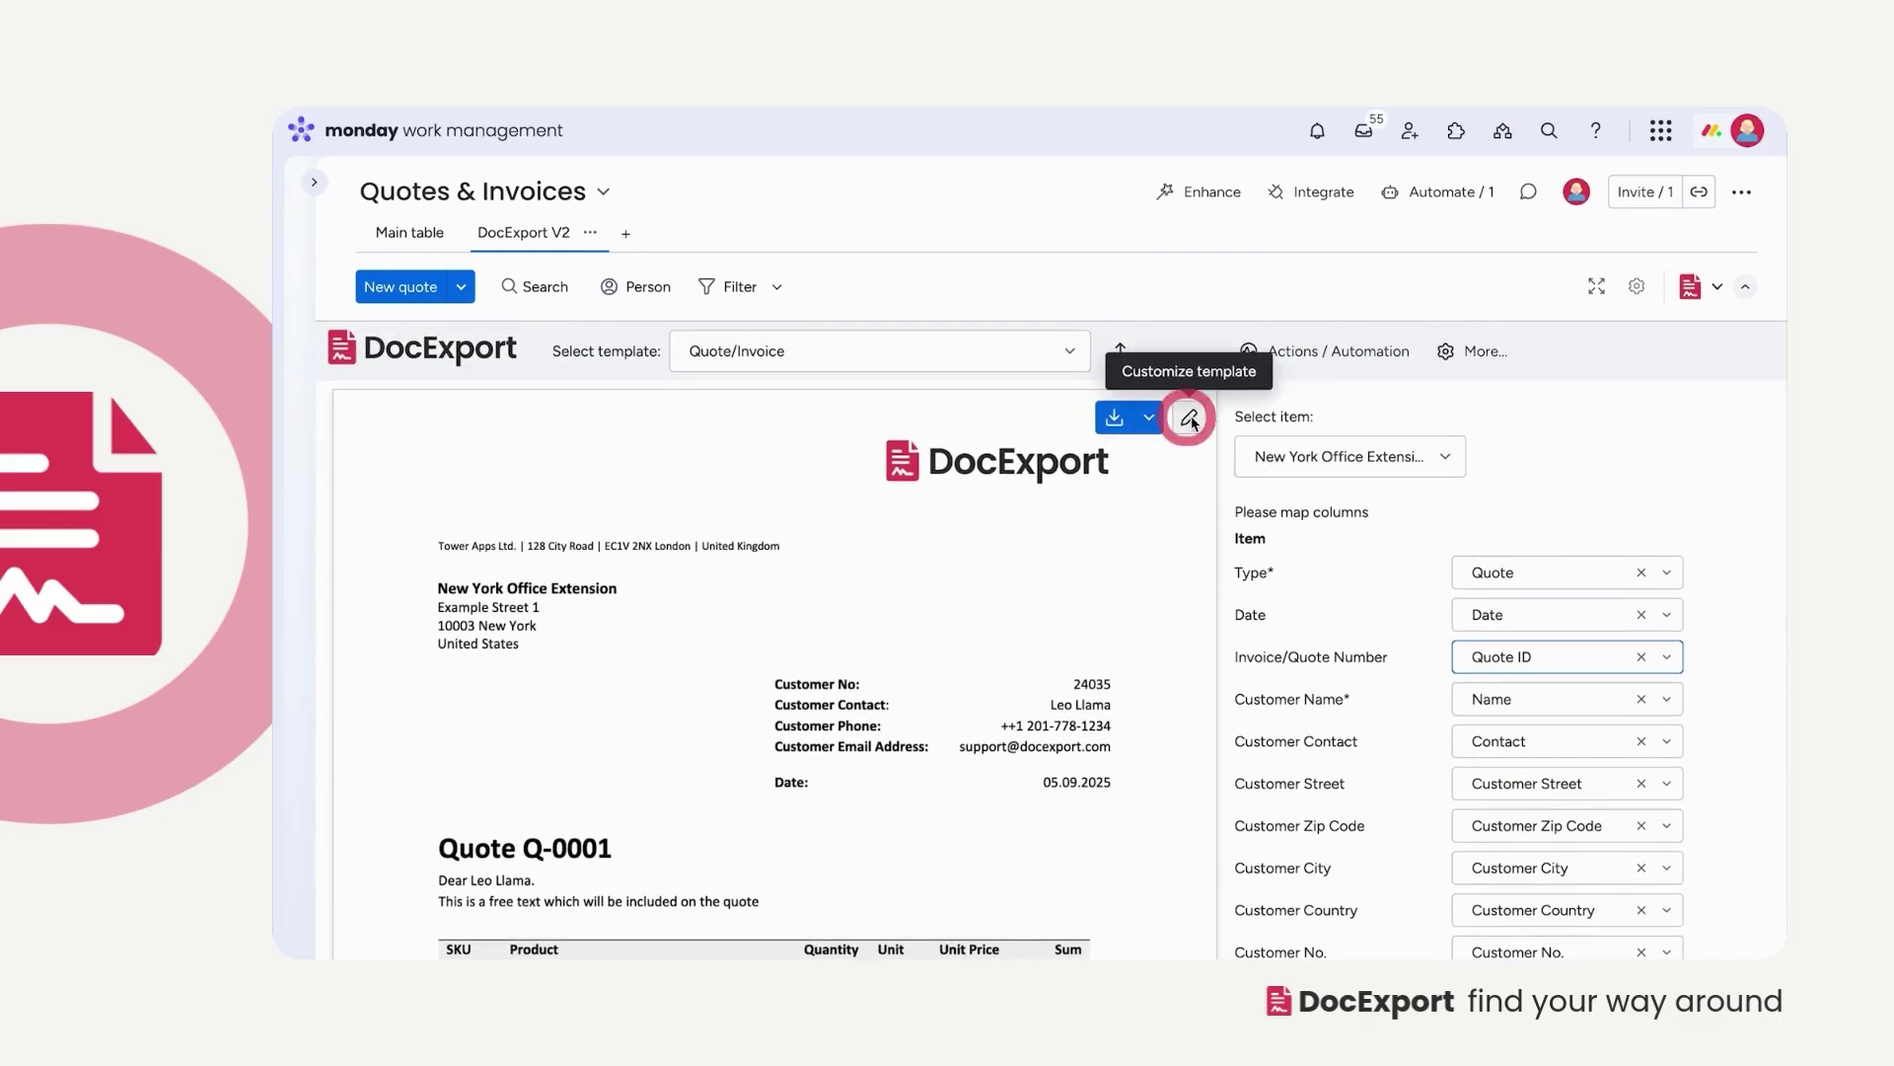
{"action": "left_click", "coordinate": [1191, 419]}
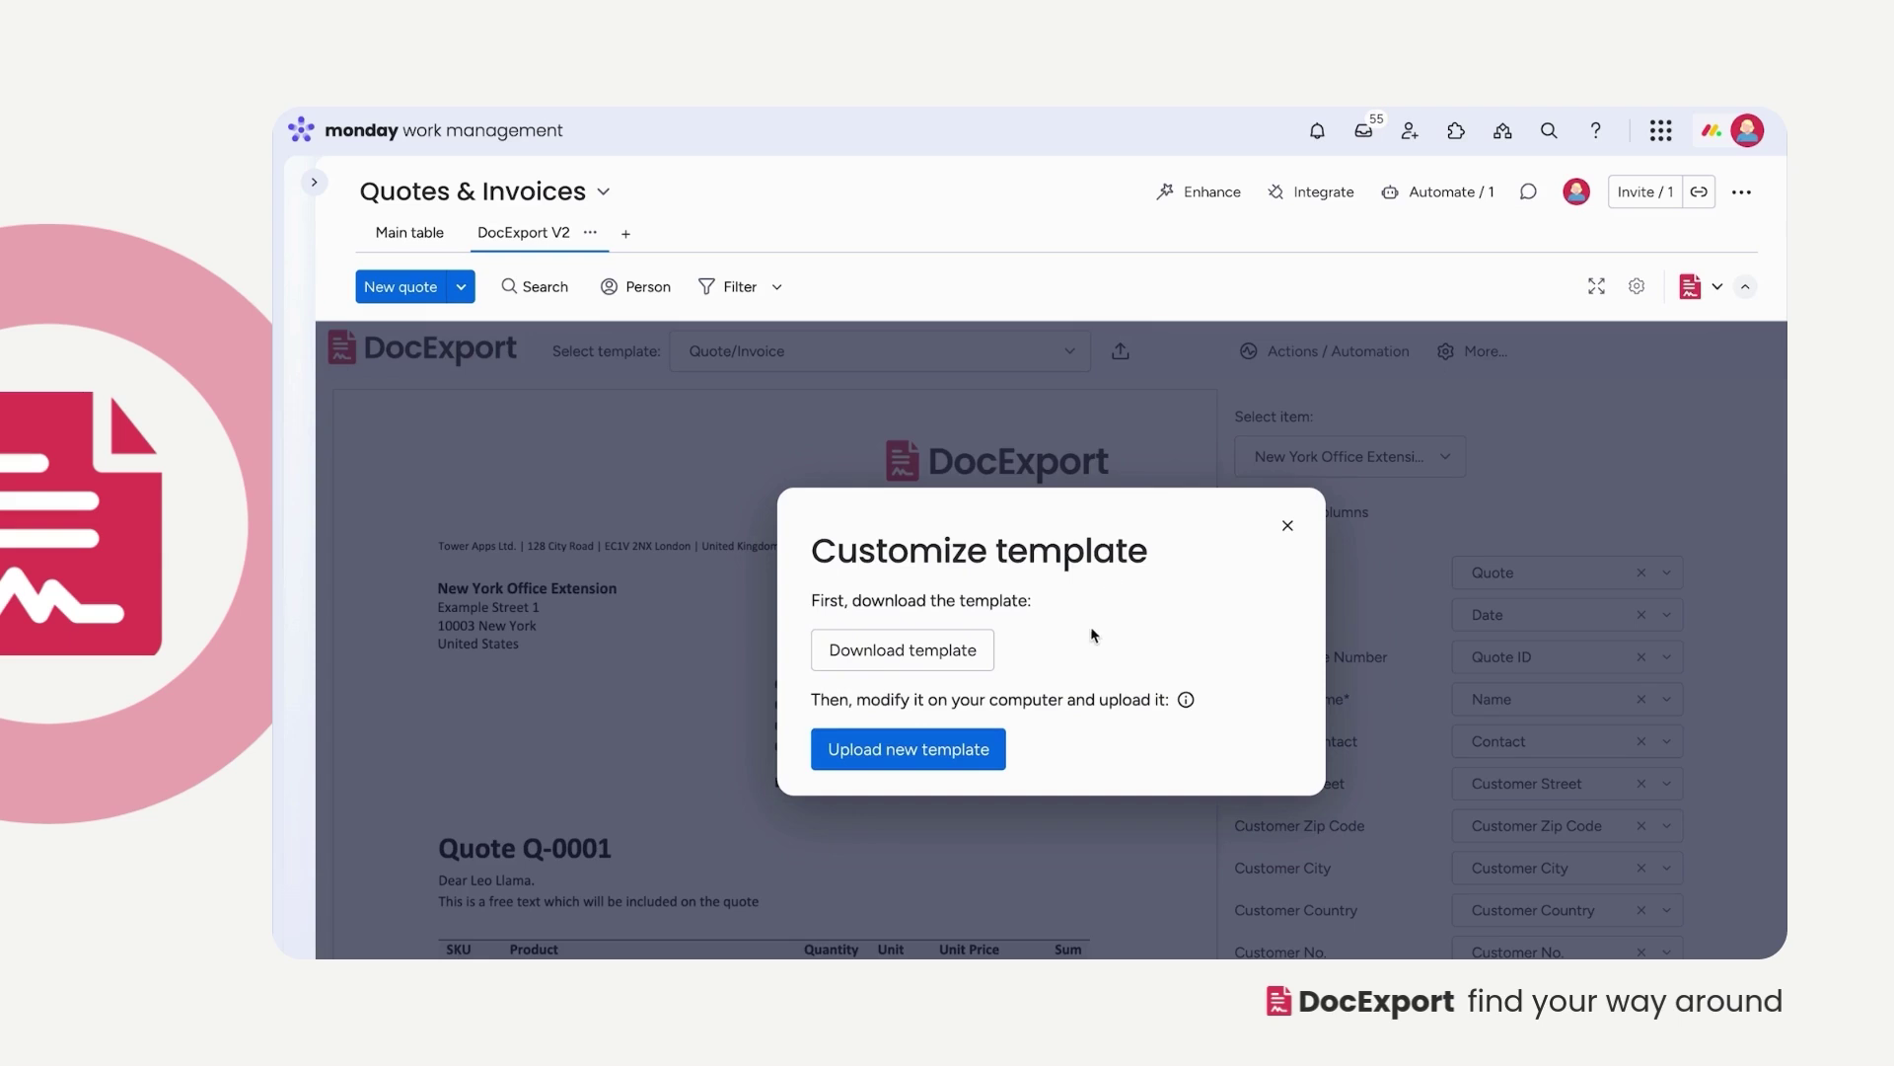
{"action": "left_click", "coordinate": [926, 660]}
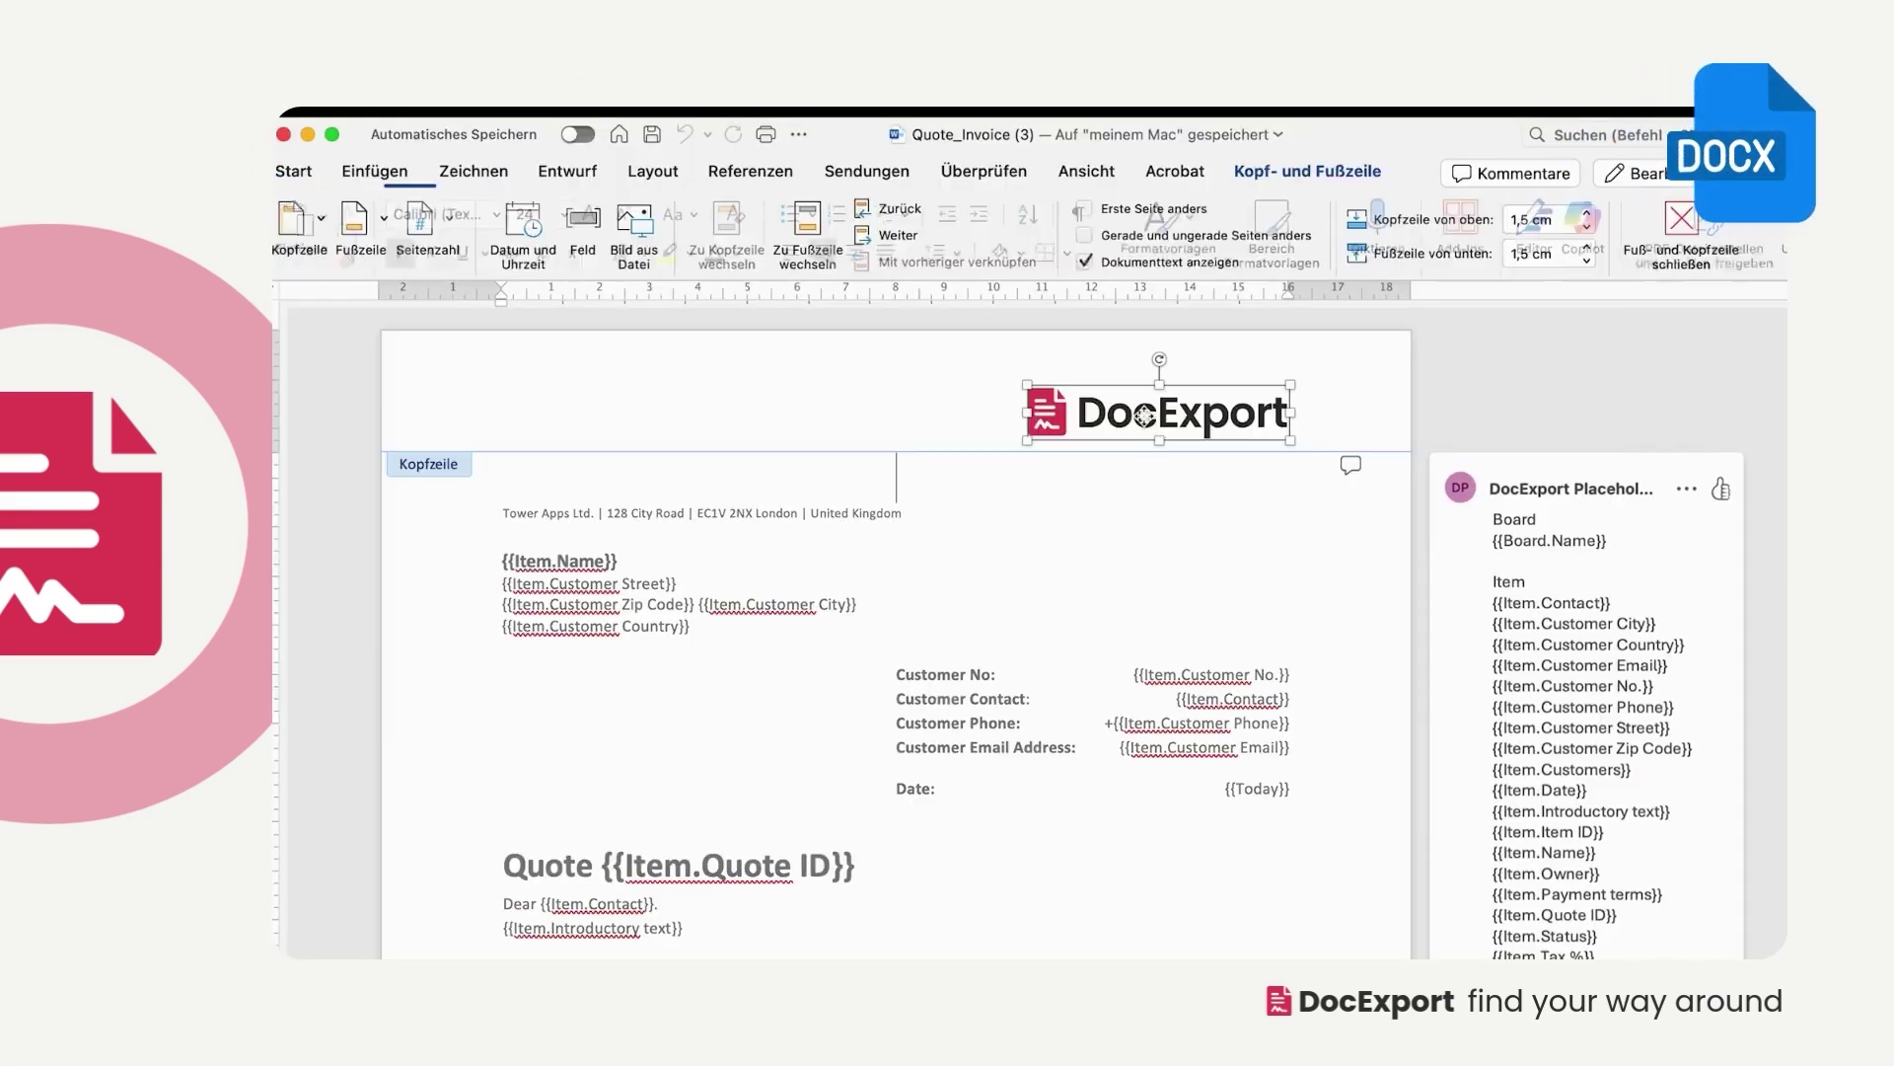
Swap the Word header logo for workroom_CompanyLogo.png and start uploading the edited template
{"action": "right_click", "coordinate": [1243, 421]}
{"action": "left_click", "coordinate": [1673, 571]}
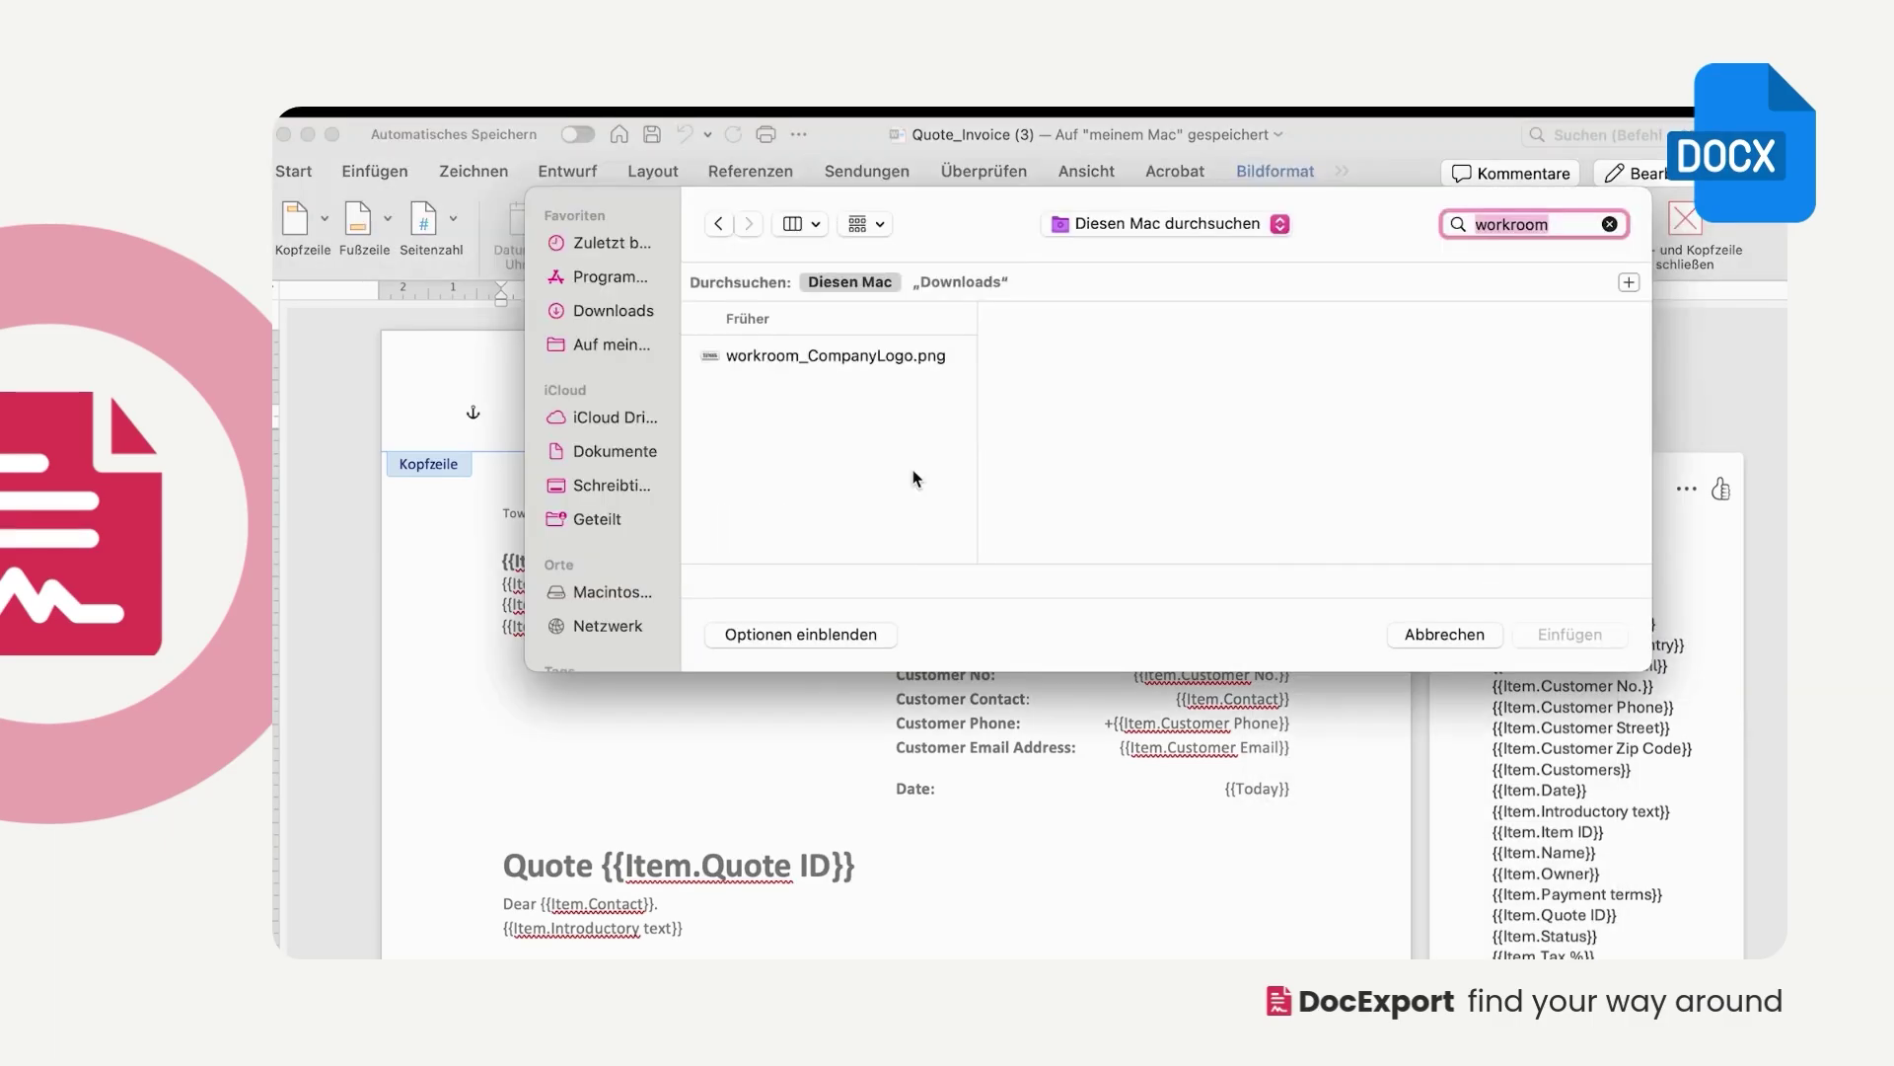
{"action": "left_click", "coordinate": [881, 356]}
{"action": "left_click", "coordinate": [1569, 635]}
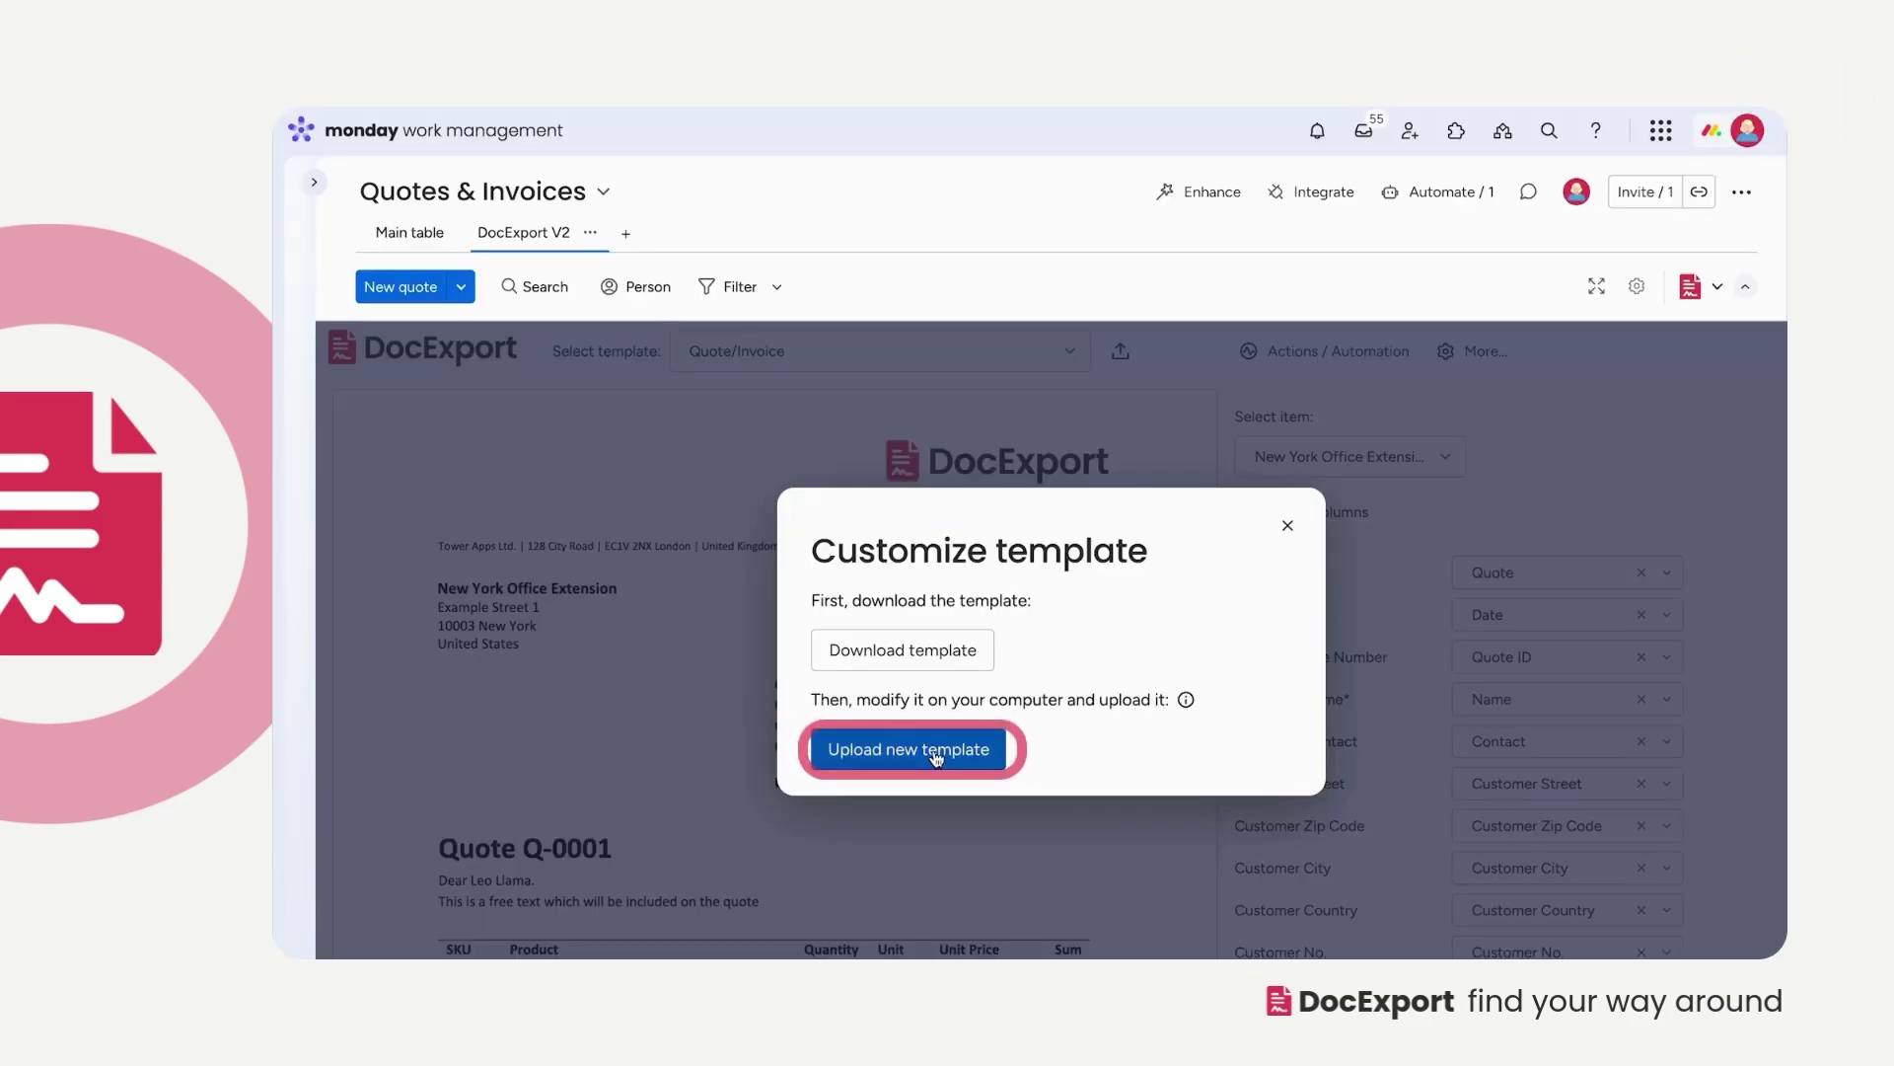
{"action": "left_click", "coordinate": [934, 758]}
Confirm the edited Word template file for upload to DocExport
{"action": "left_click", "coordinate": [1349, 723]}
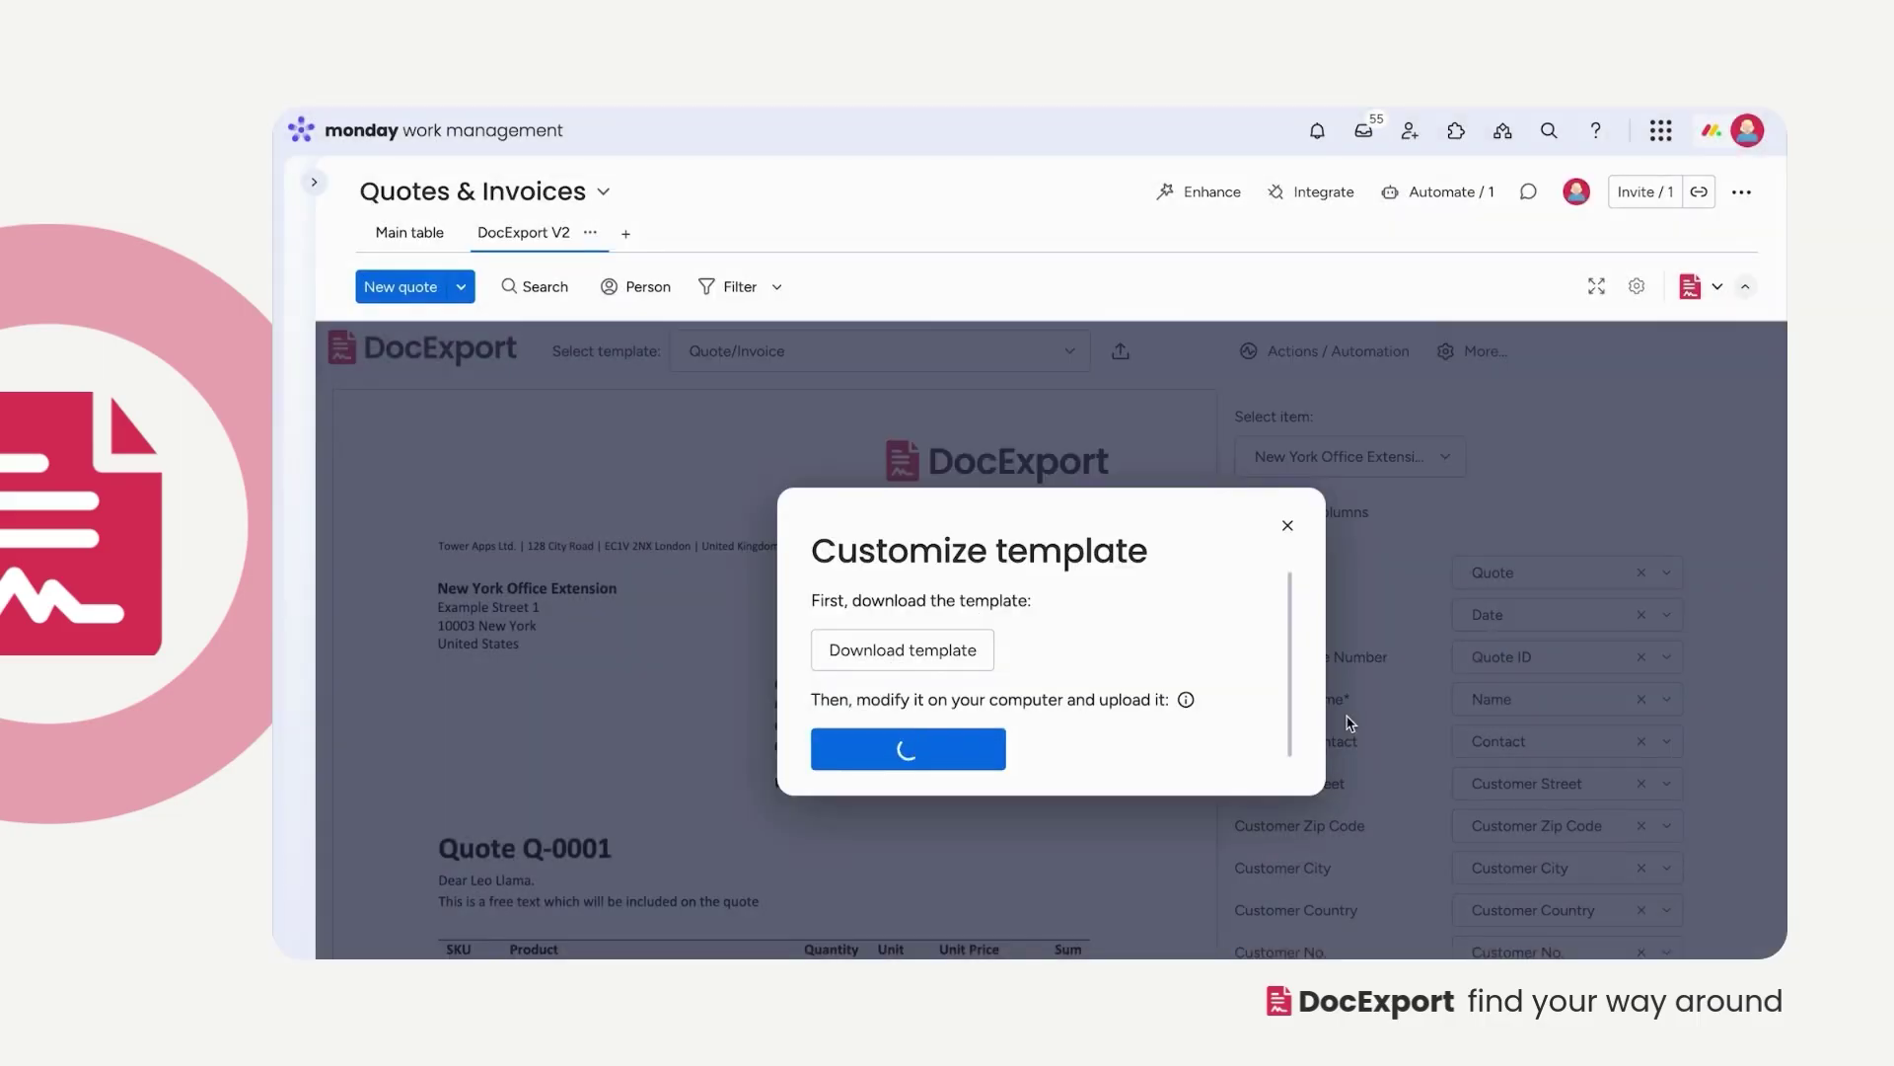
{"action": "scroll", "coordinate": [1348, 723], "scroll_direction": "down", "scroll_amount": 2}
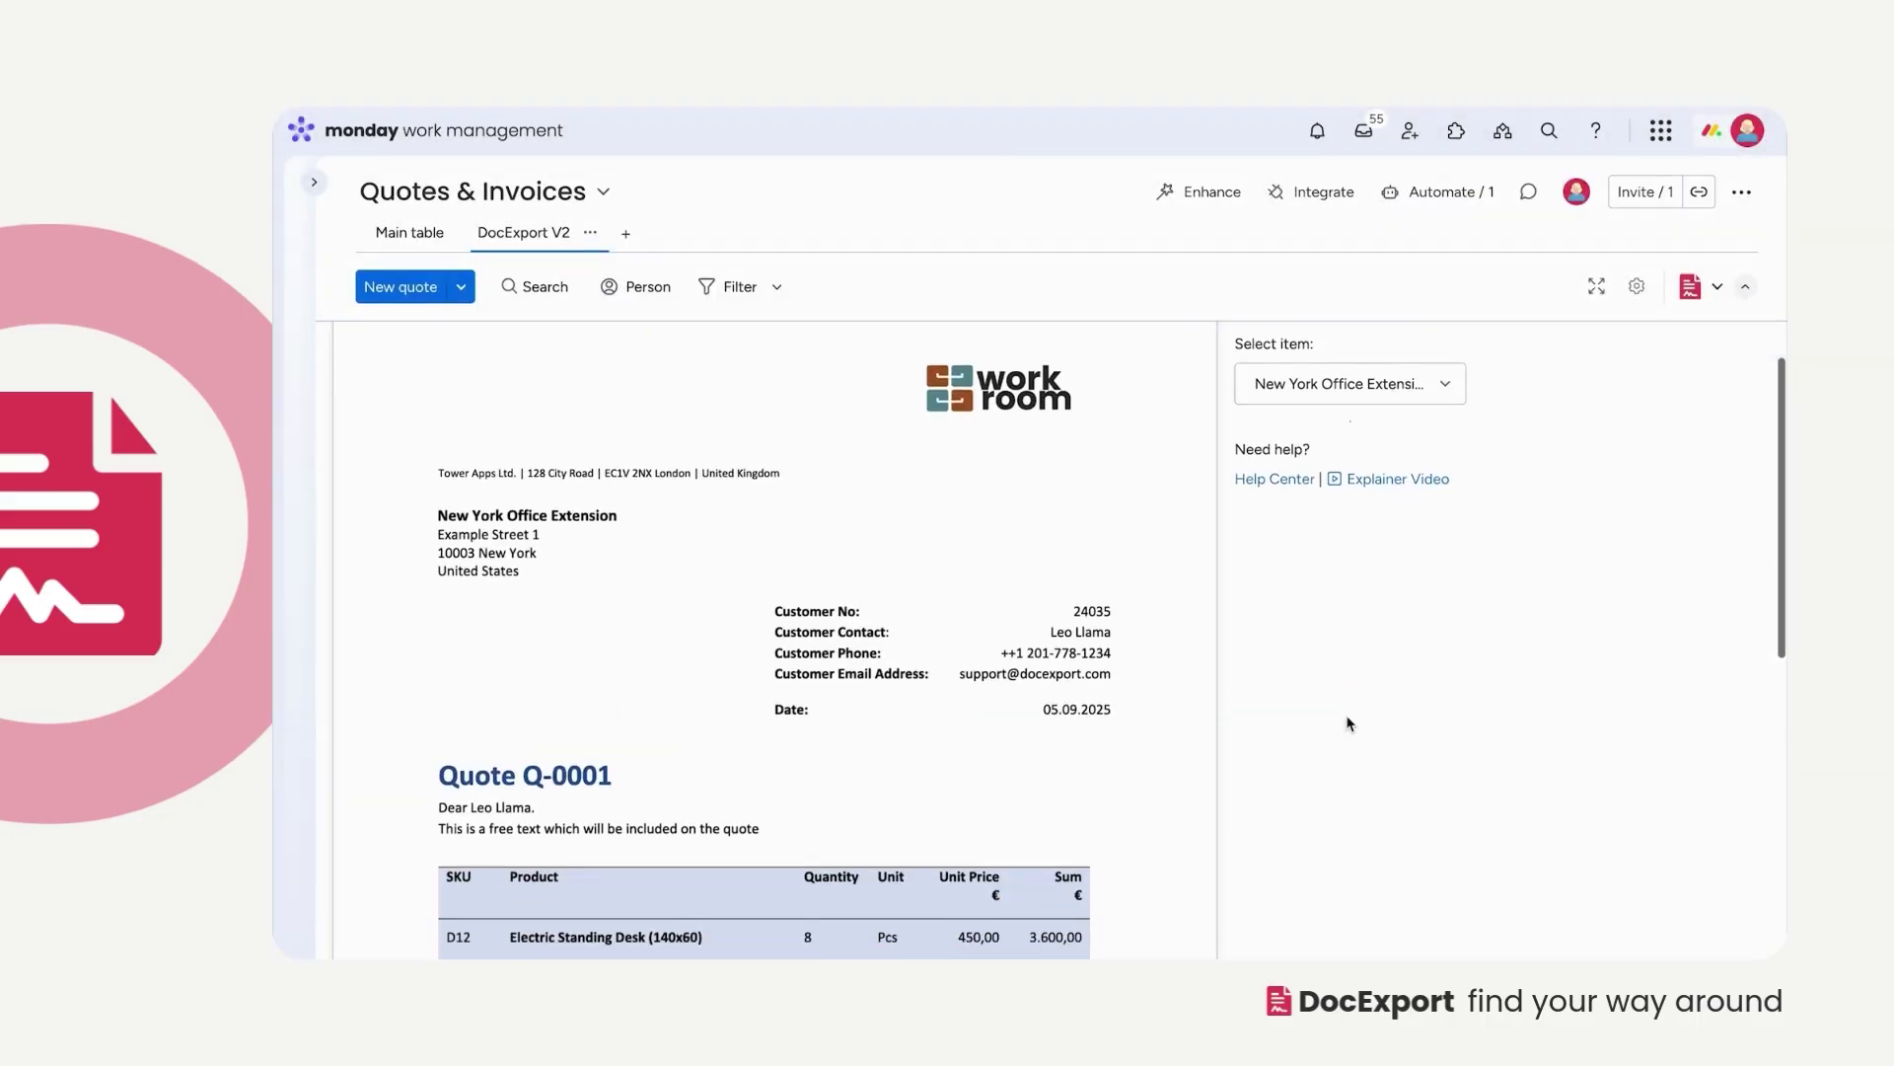
{"action": "scroll", "coordinate": [1348, 722], "scroll_direction": "up", "scroll_amount": 2}
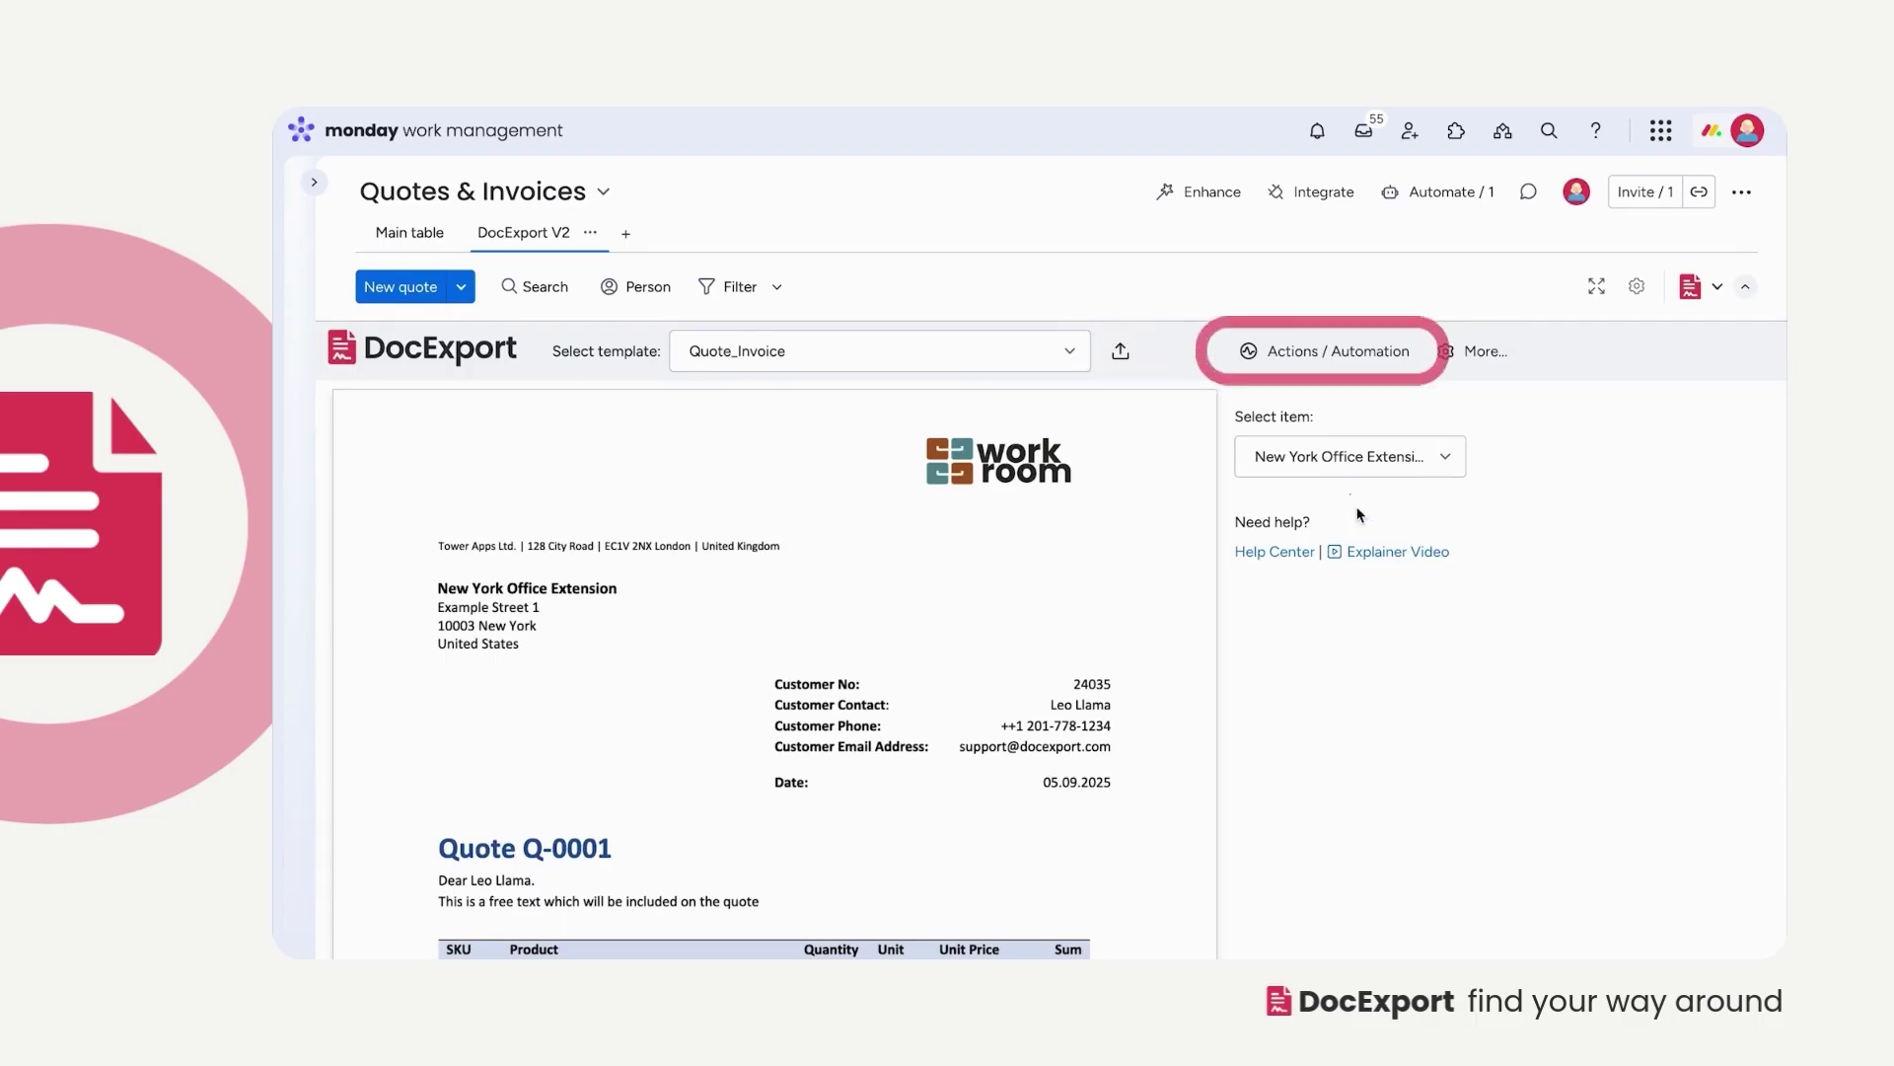
Save generated quote documents into the PDF Quote file column
{"action": "left_click", "coordinate": [1342, 353]}
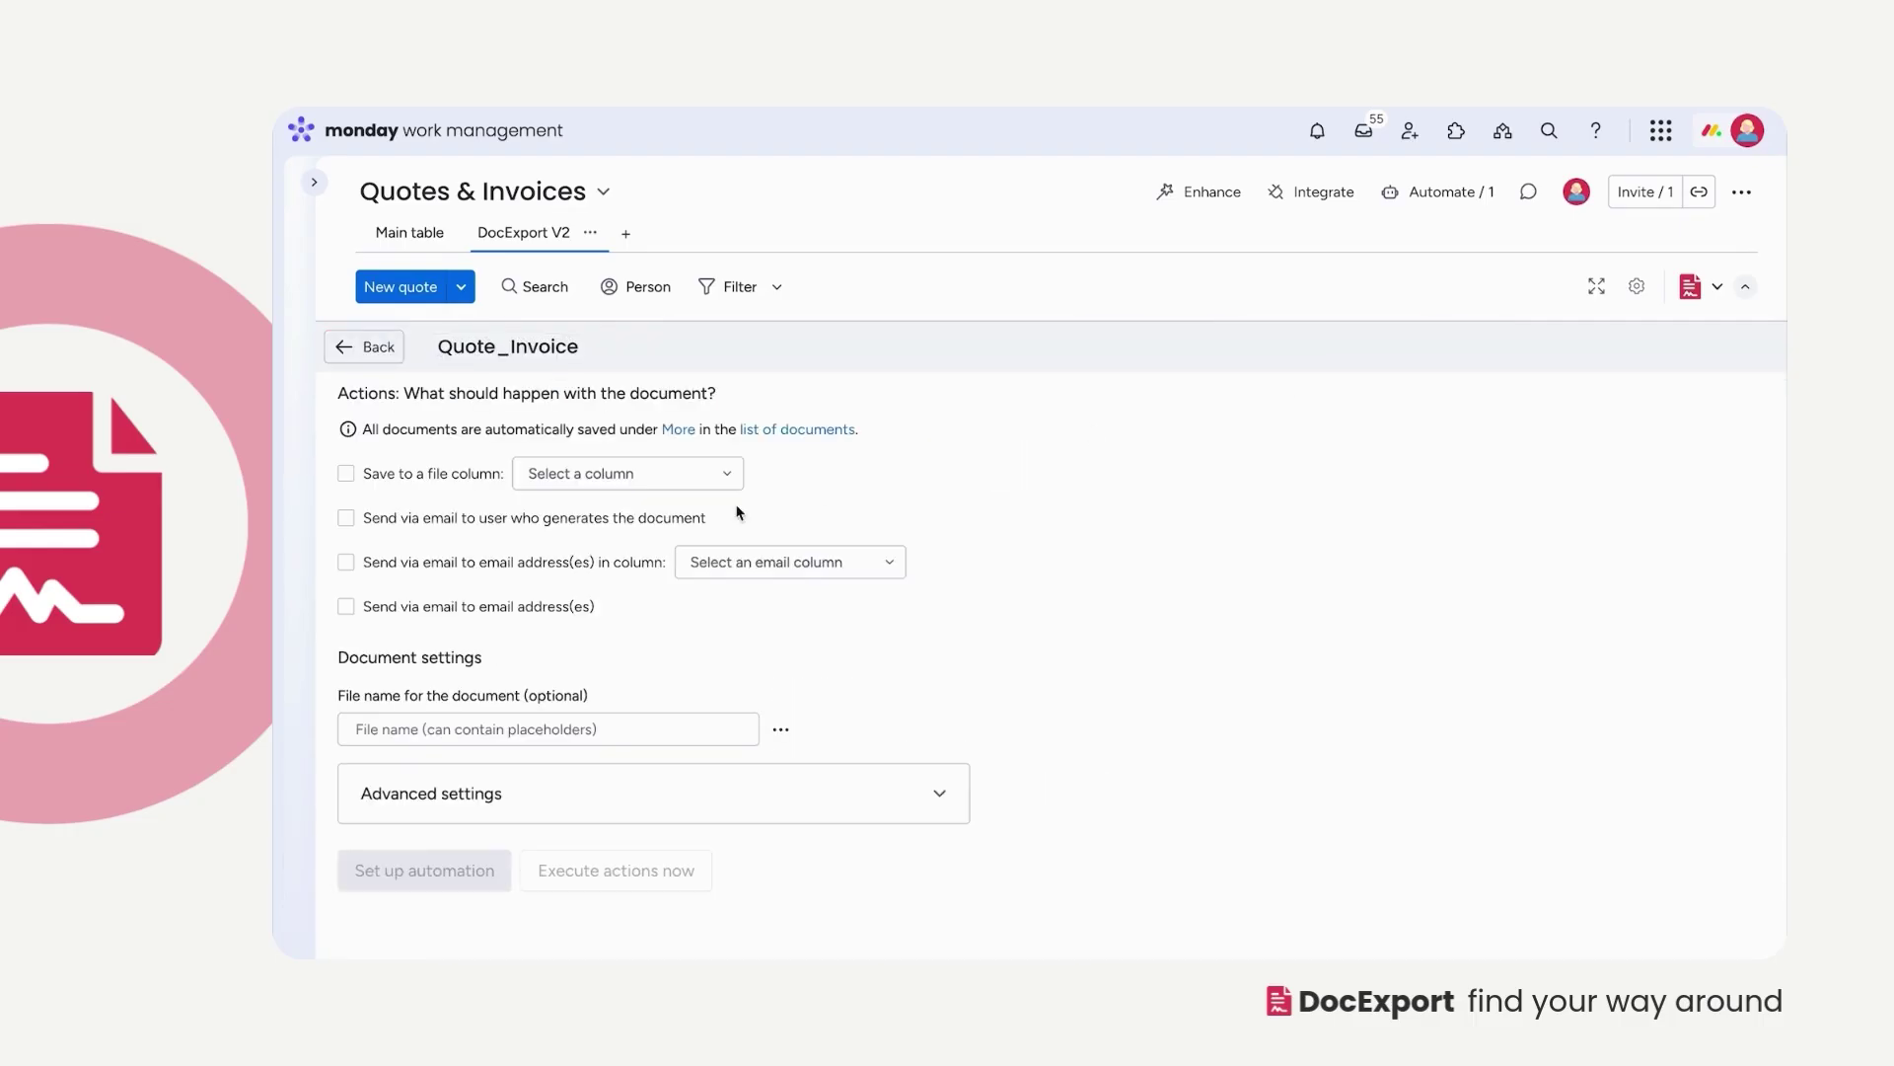
{"action": "left_click", "coordinate": [347, 475]}
{"action": "left_click", "coordinate": [628, 475]}
{"action": "left_click", "coordinate": [640, 521]}
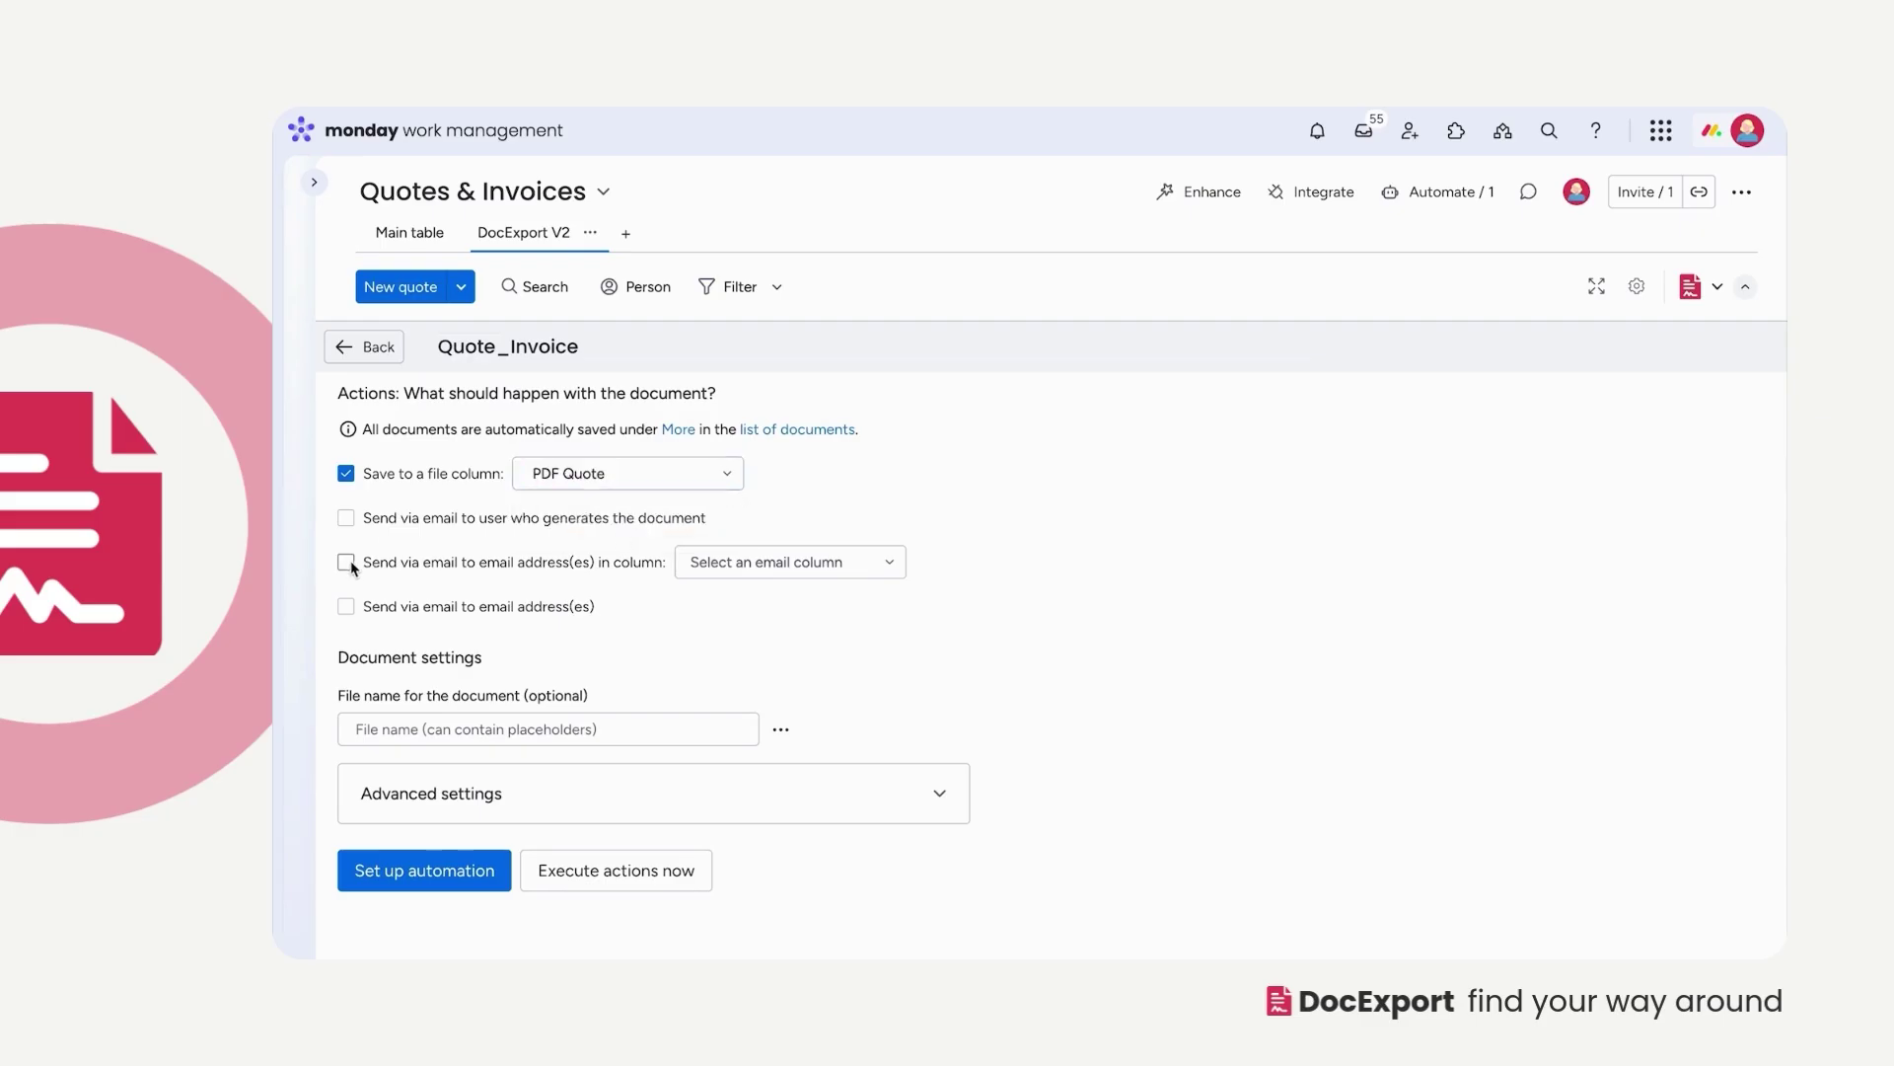
Email quotes to the Customer Email column using the Quote Email template
{"action": "left_click", "coordinate": [347, 563]}
{"action": "left_click", "coordinate": [729, 562]}
{"action": "left_click", "coordinate": [789, 649]}
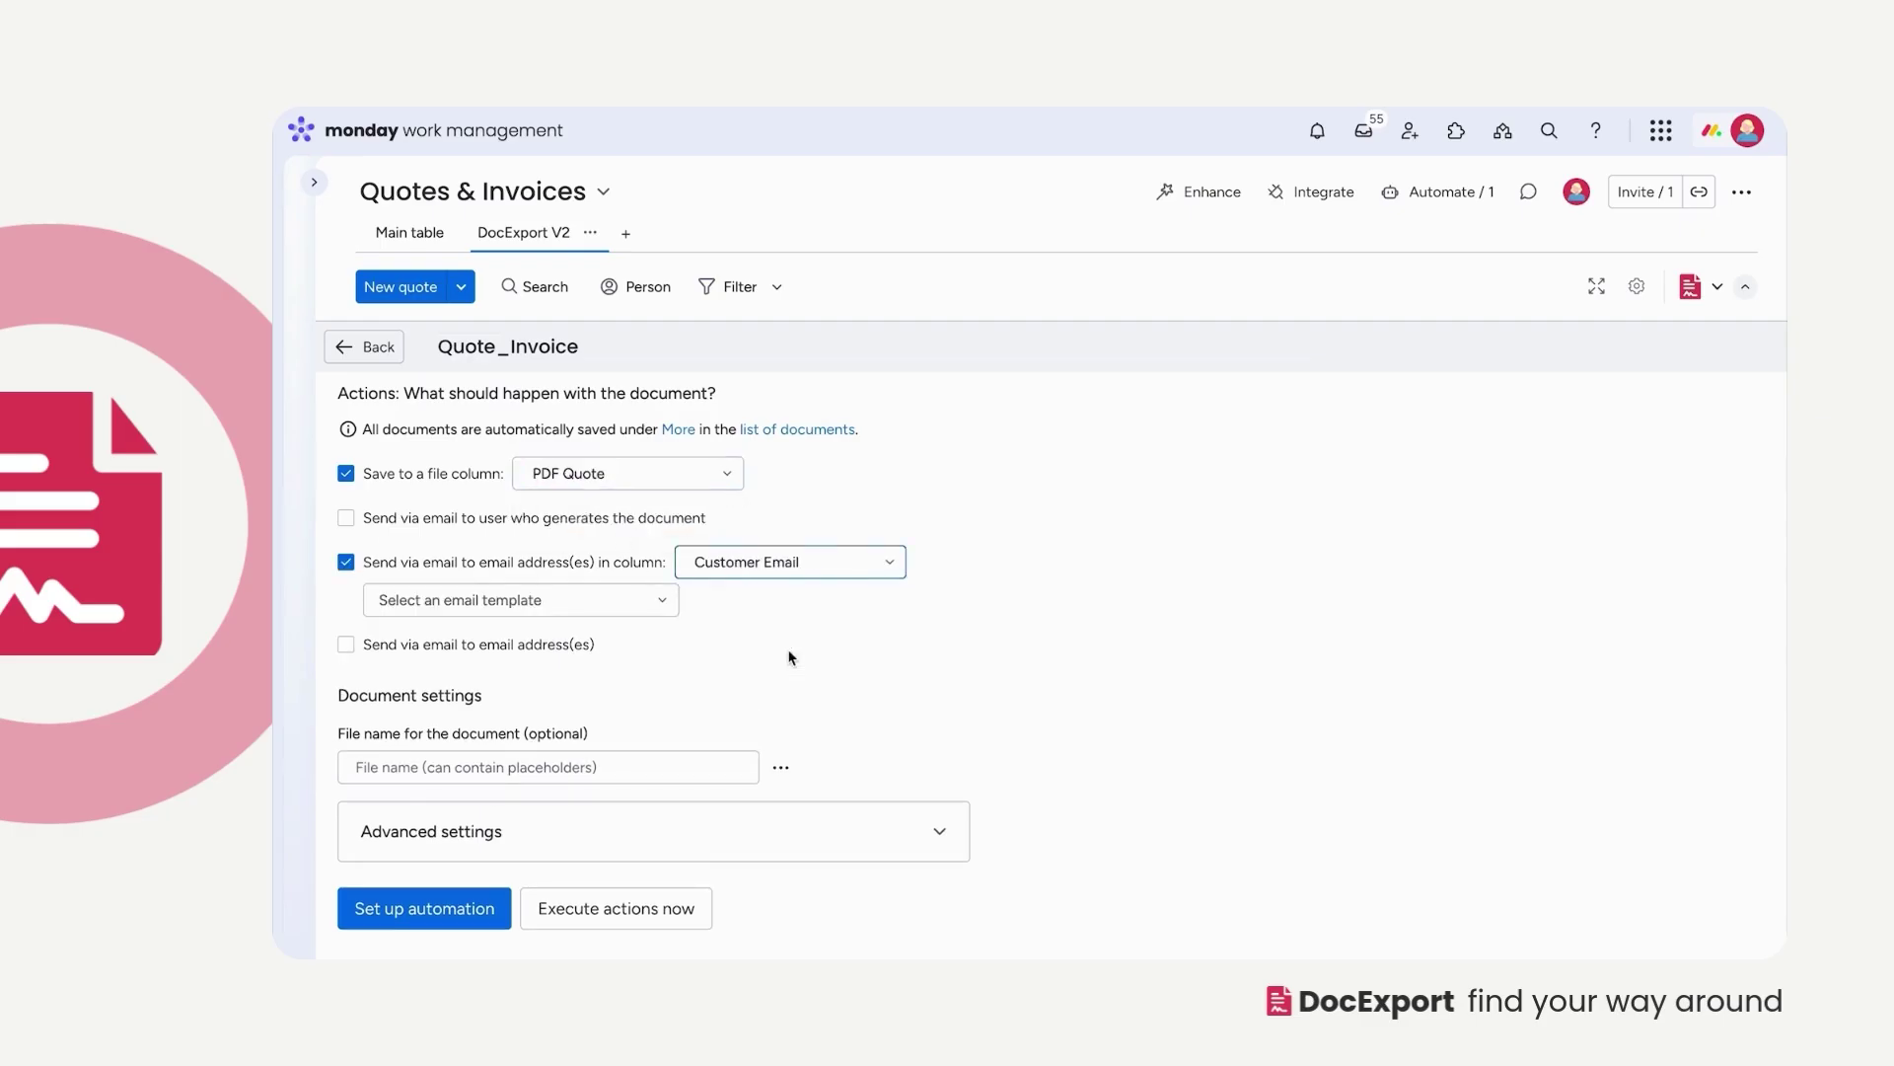
{"action": "left_click", "coordinate": [651, 604]}
{"action": "left_click", "coordinate": [473, 684]}
Name files 'Quote from {{today}}', set up the automation, and browse integration recipes
{"action": "left_click", "coordinate": [475, 767]}
{"action": "type", "text": "Quote from {{today}}"}
{"action": "left_click", "coordinate": [816, 728]}
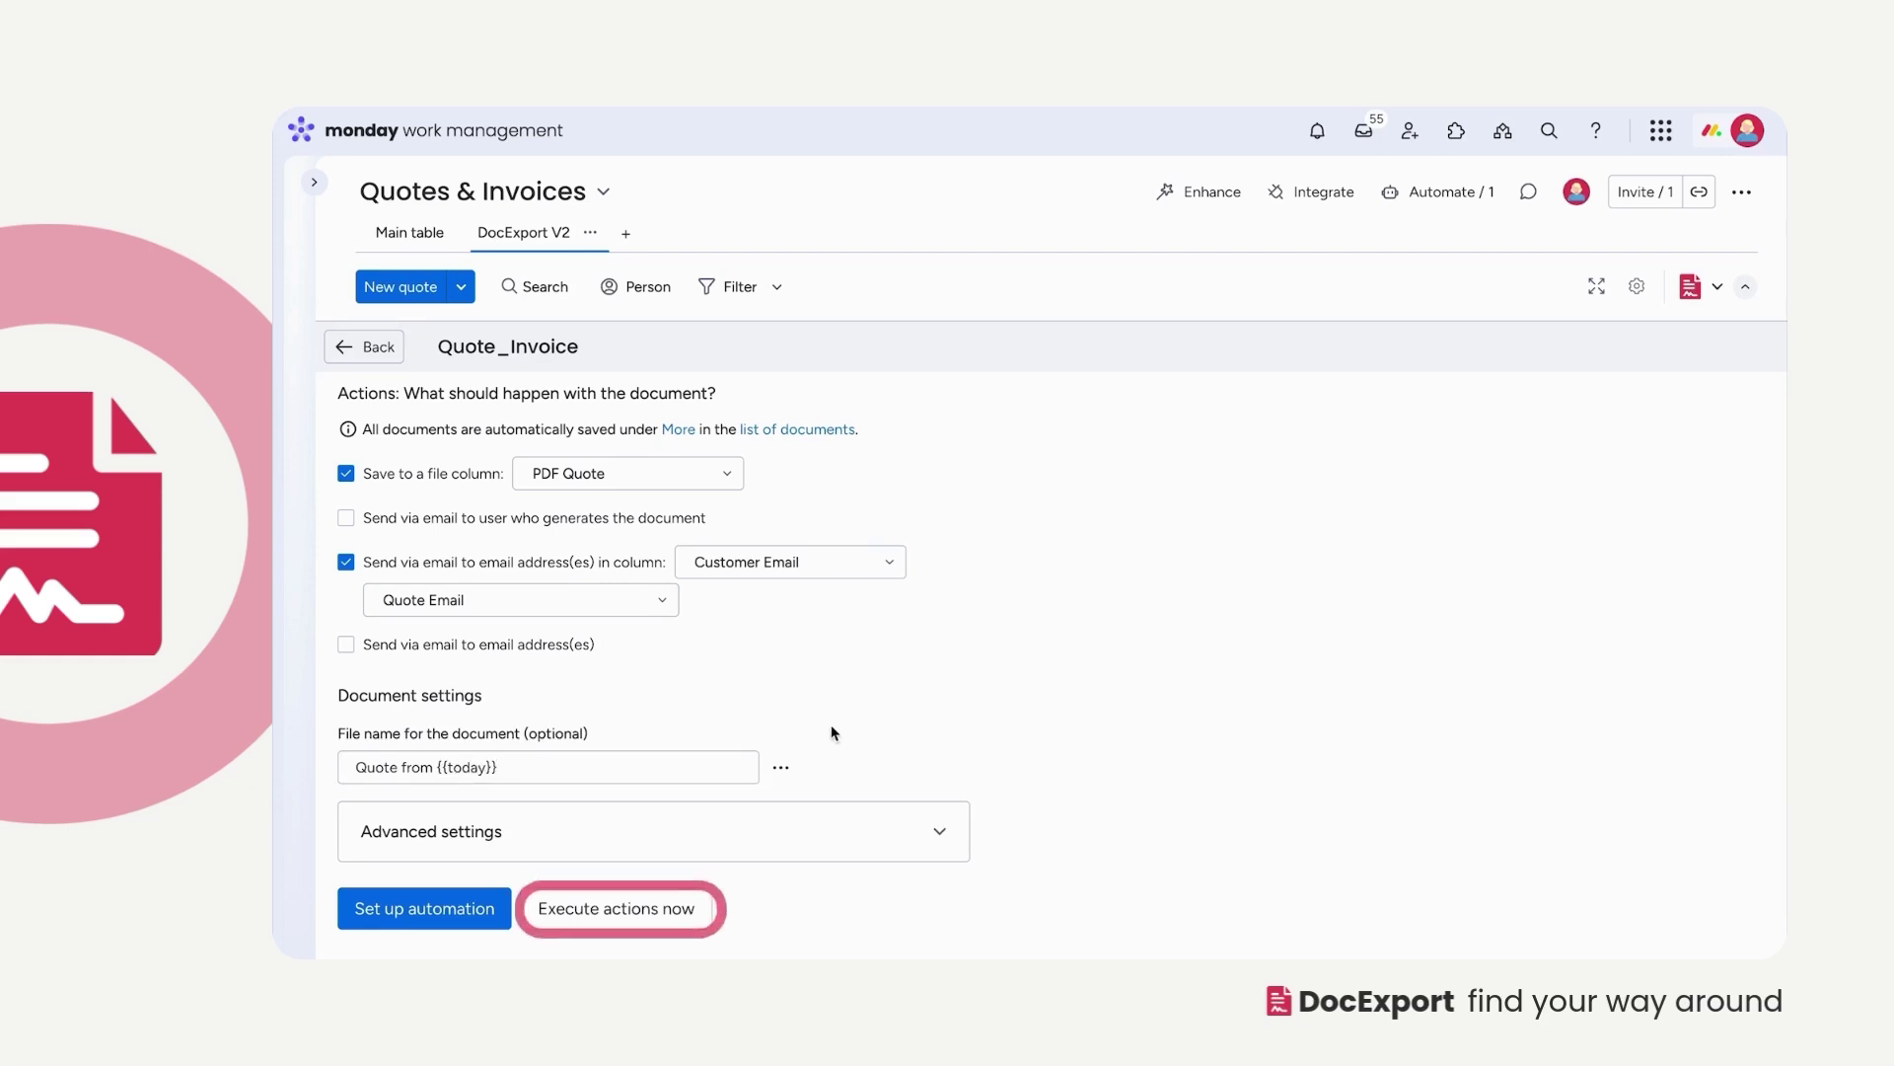
{"action": "left_click", "coordinate": [451, 909]}
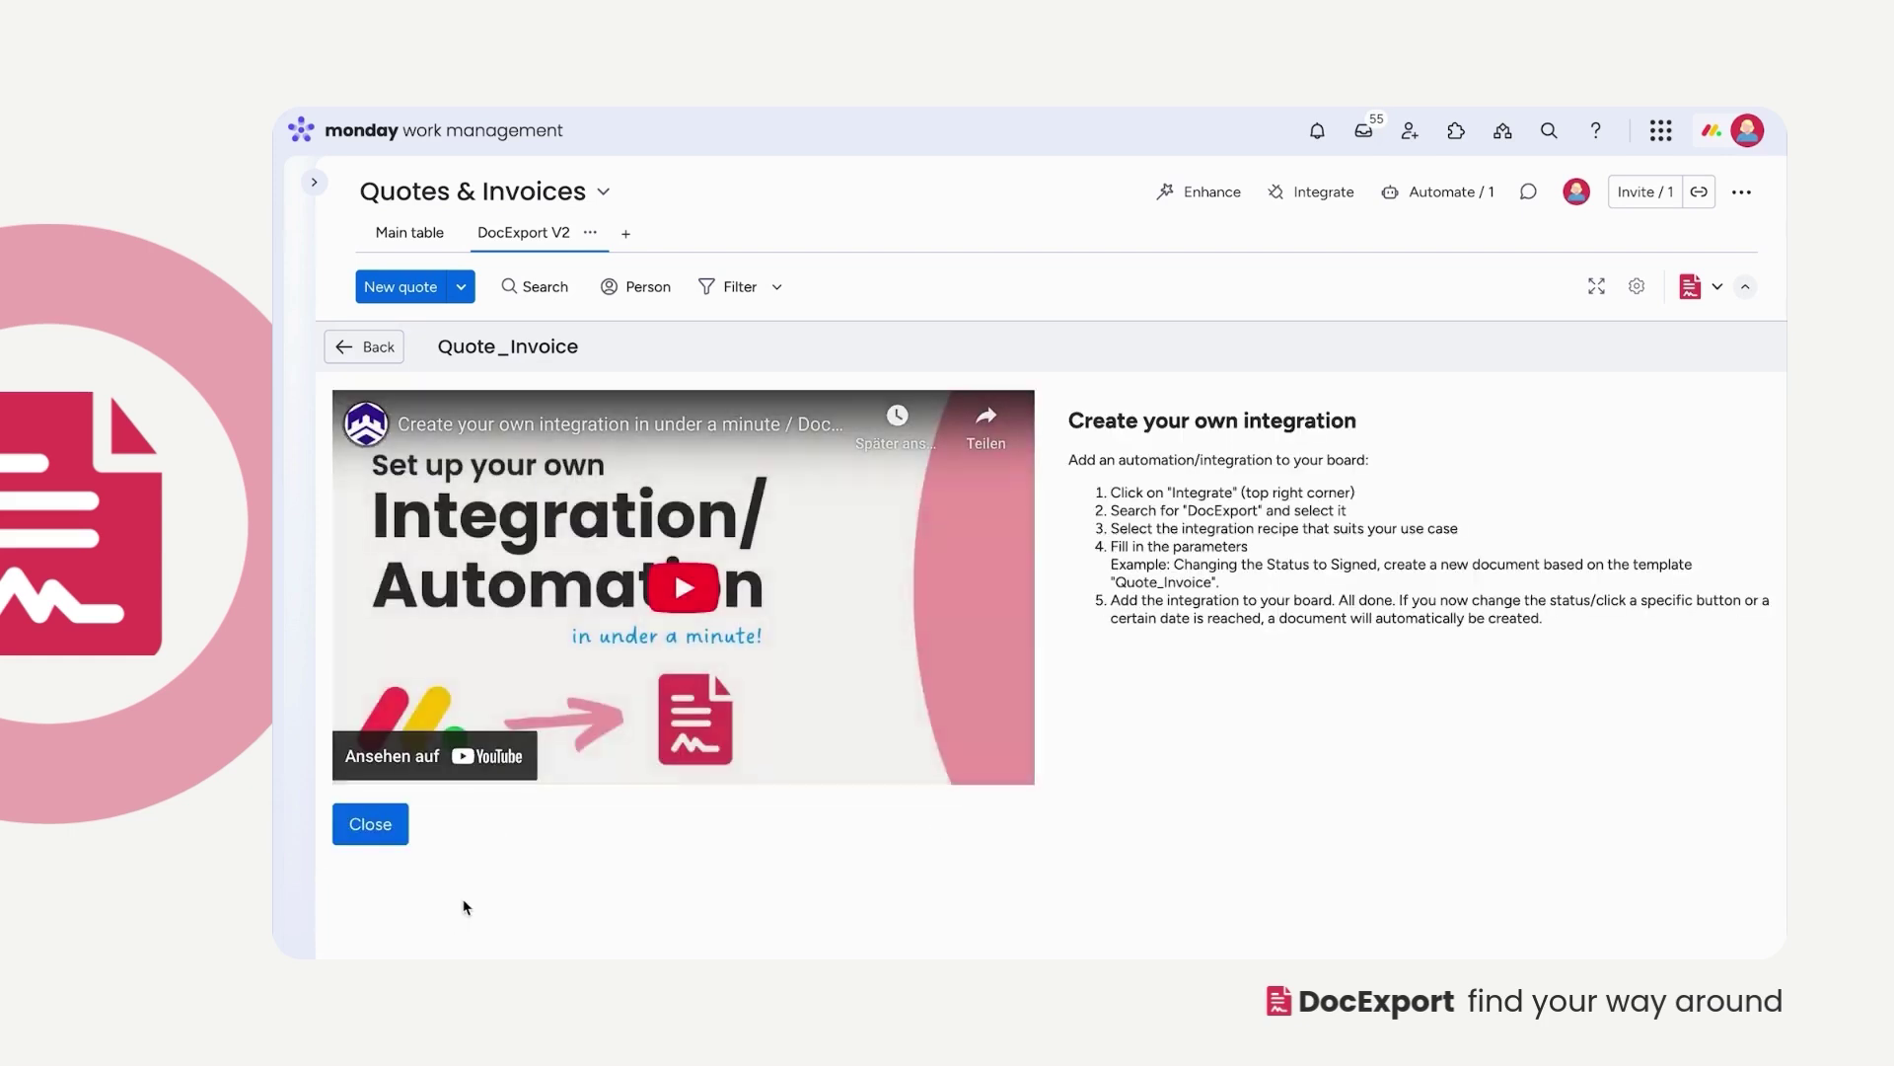
{"action": "left_click", "coordinate": [1310, 193]}
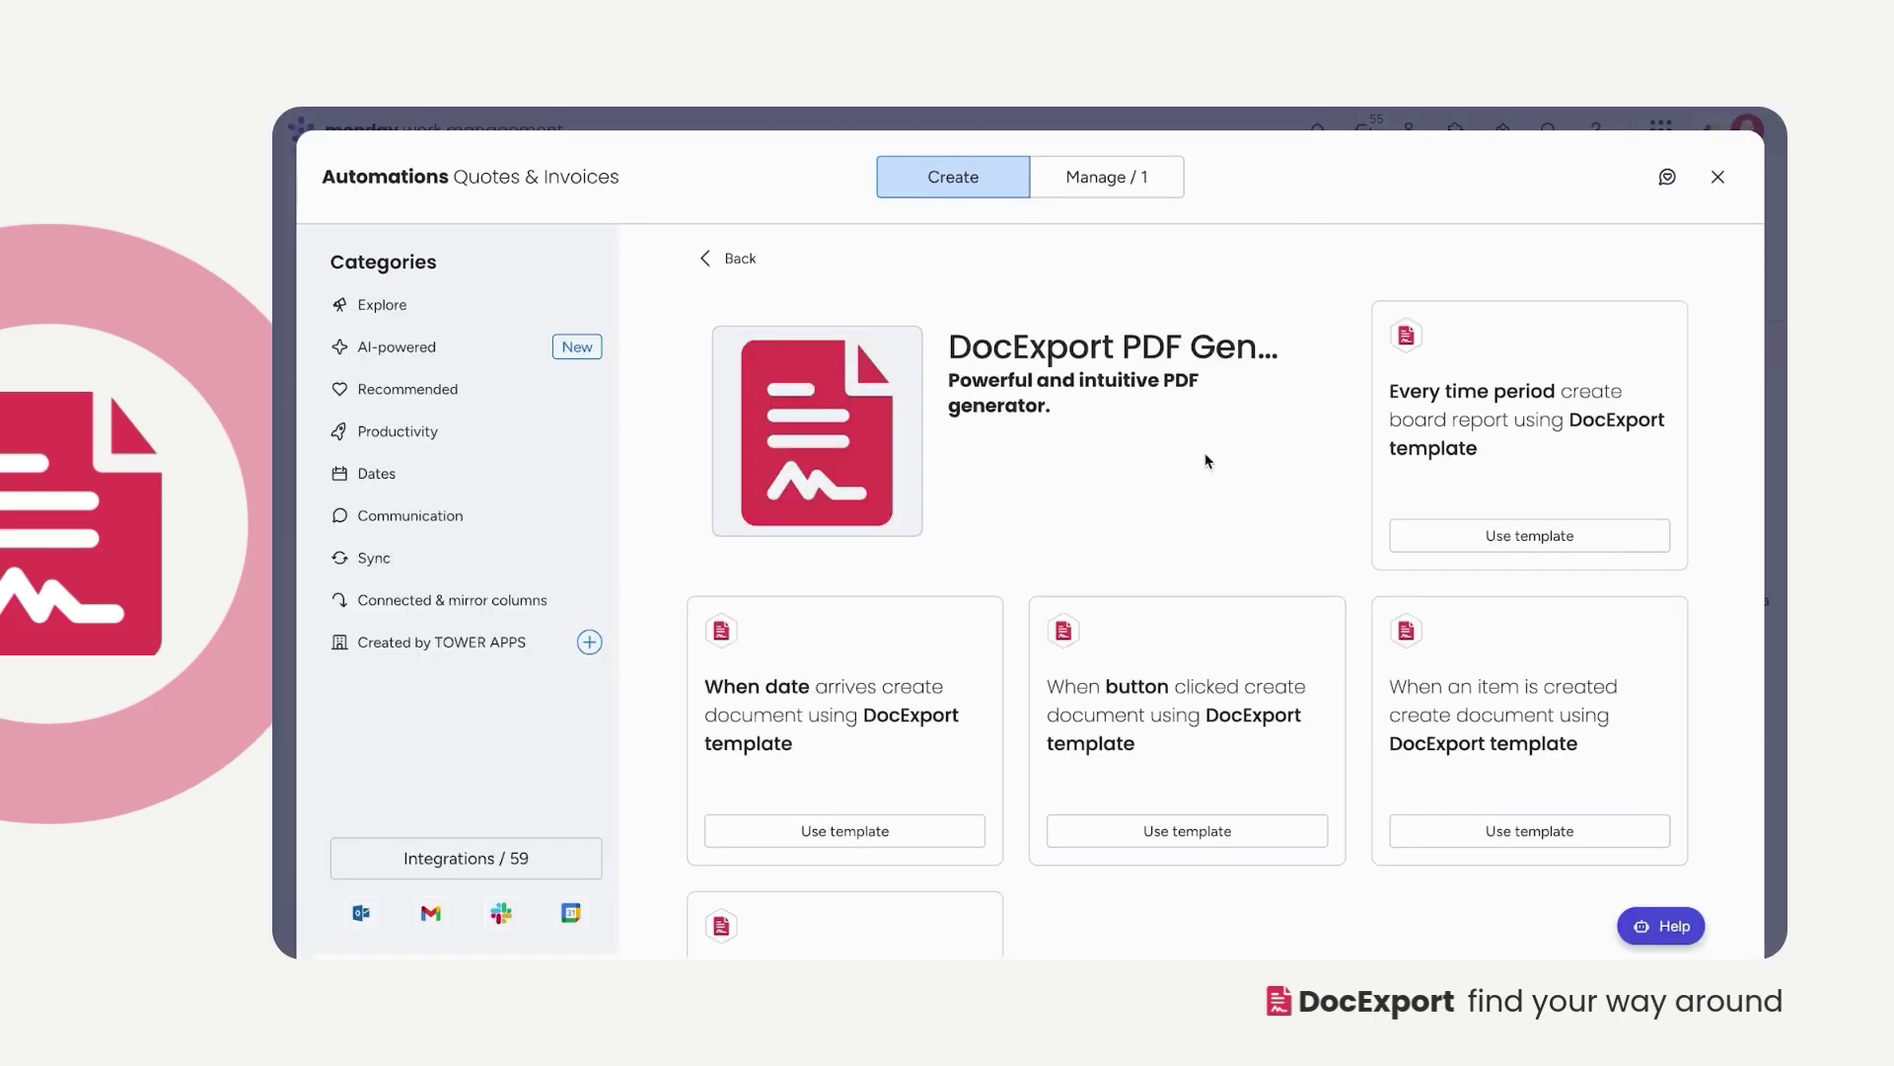
{"action": "scroll", "coordinate": [1205, 461], "scroll_direction": "down", "scroll_amount": 2}
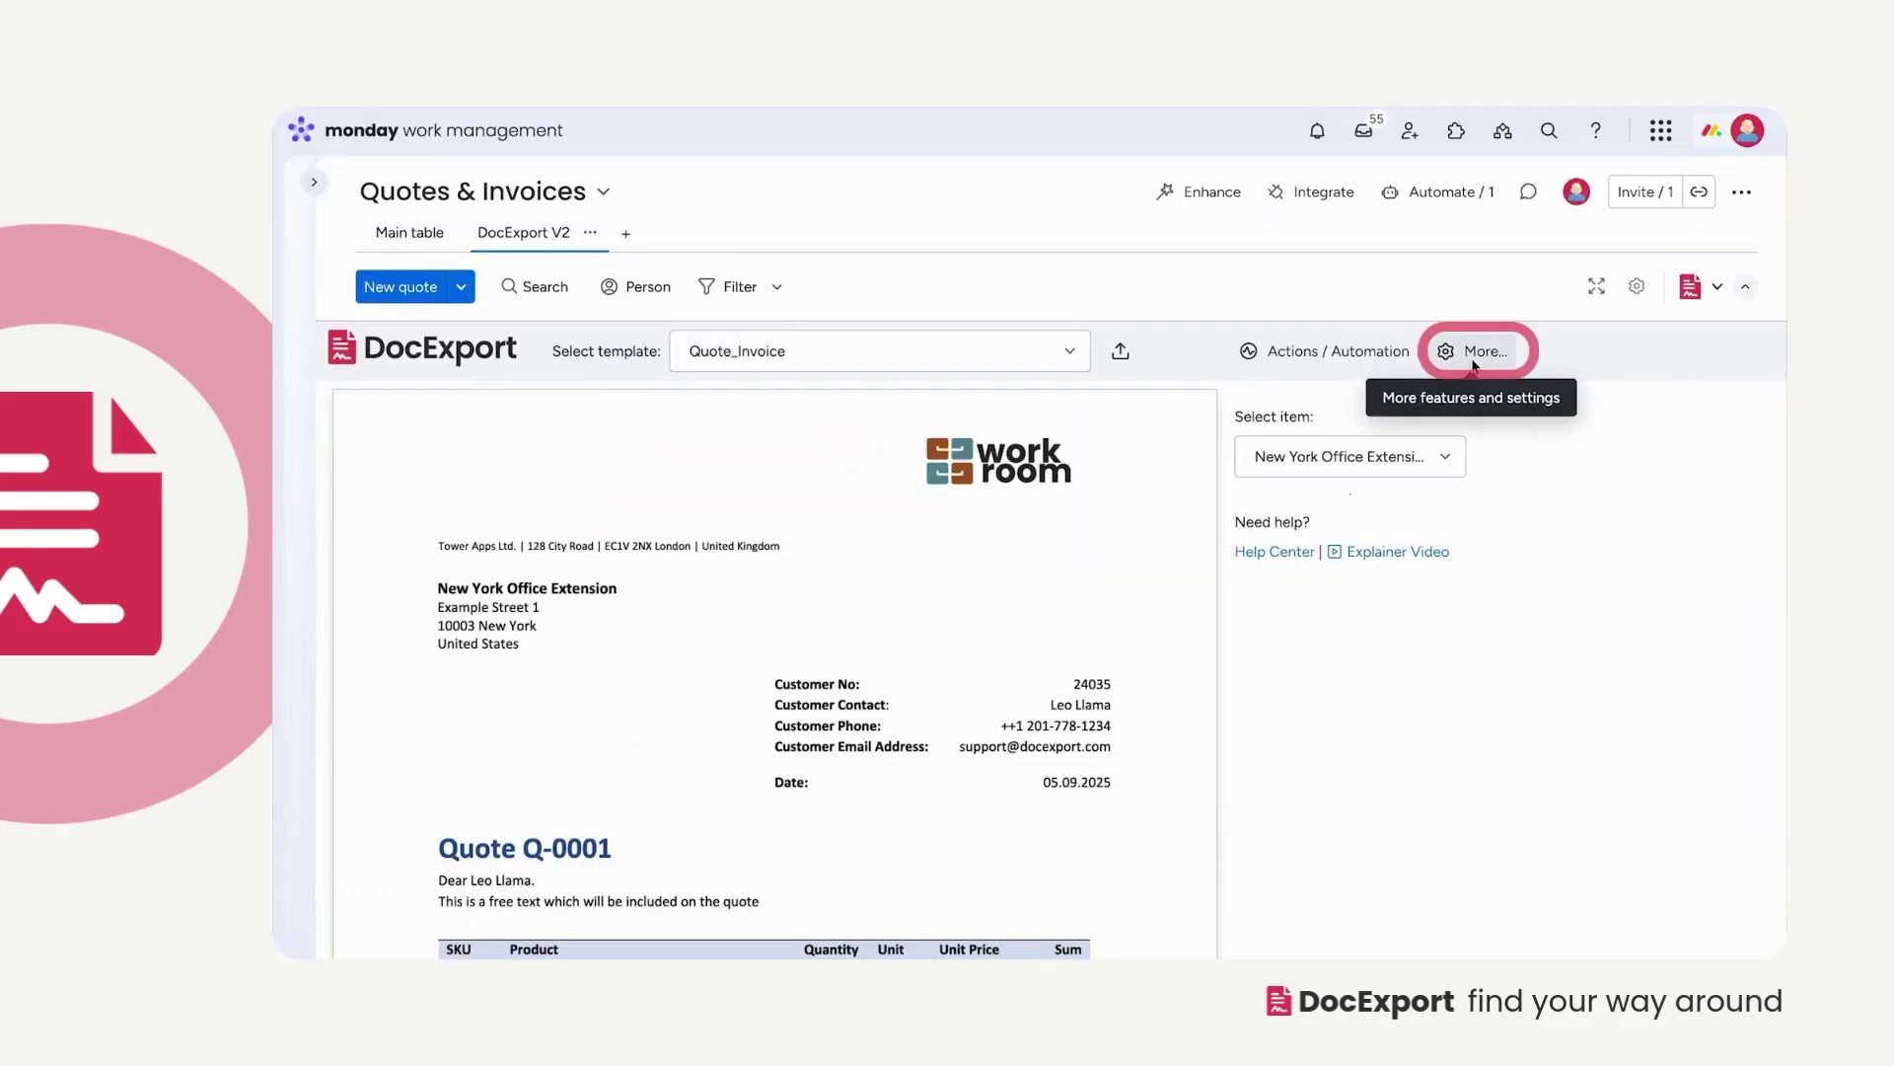
Open DocExport's More features and settings page
{"action": "left_click", "coordinate": [1473, 356]}
{"action": "scroll", "coordinate": [1399, 414], "scroll_direction": "down", "scroll_amount": 3}
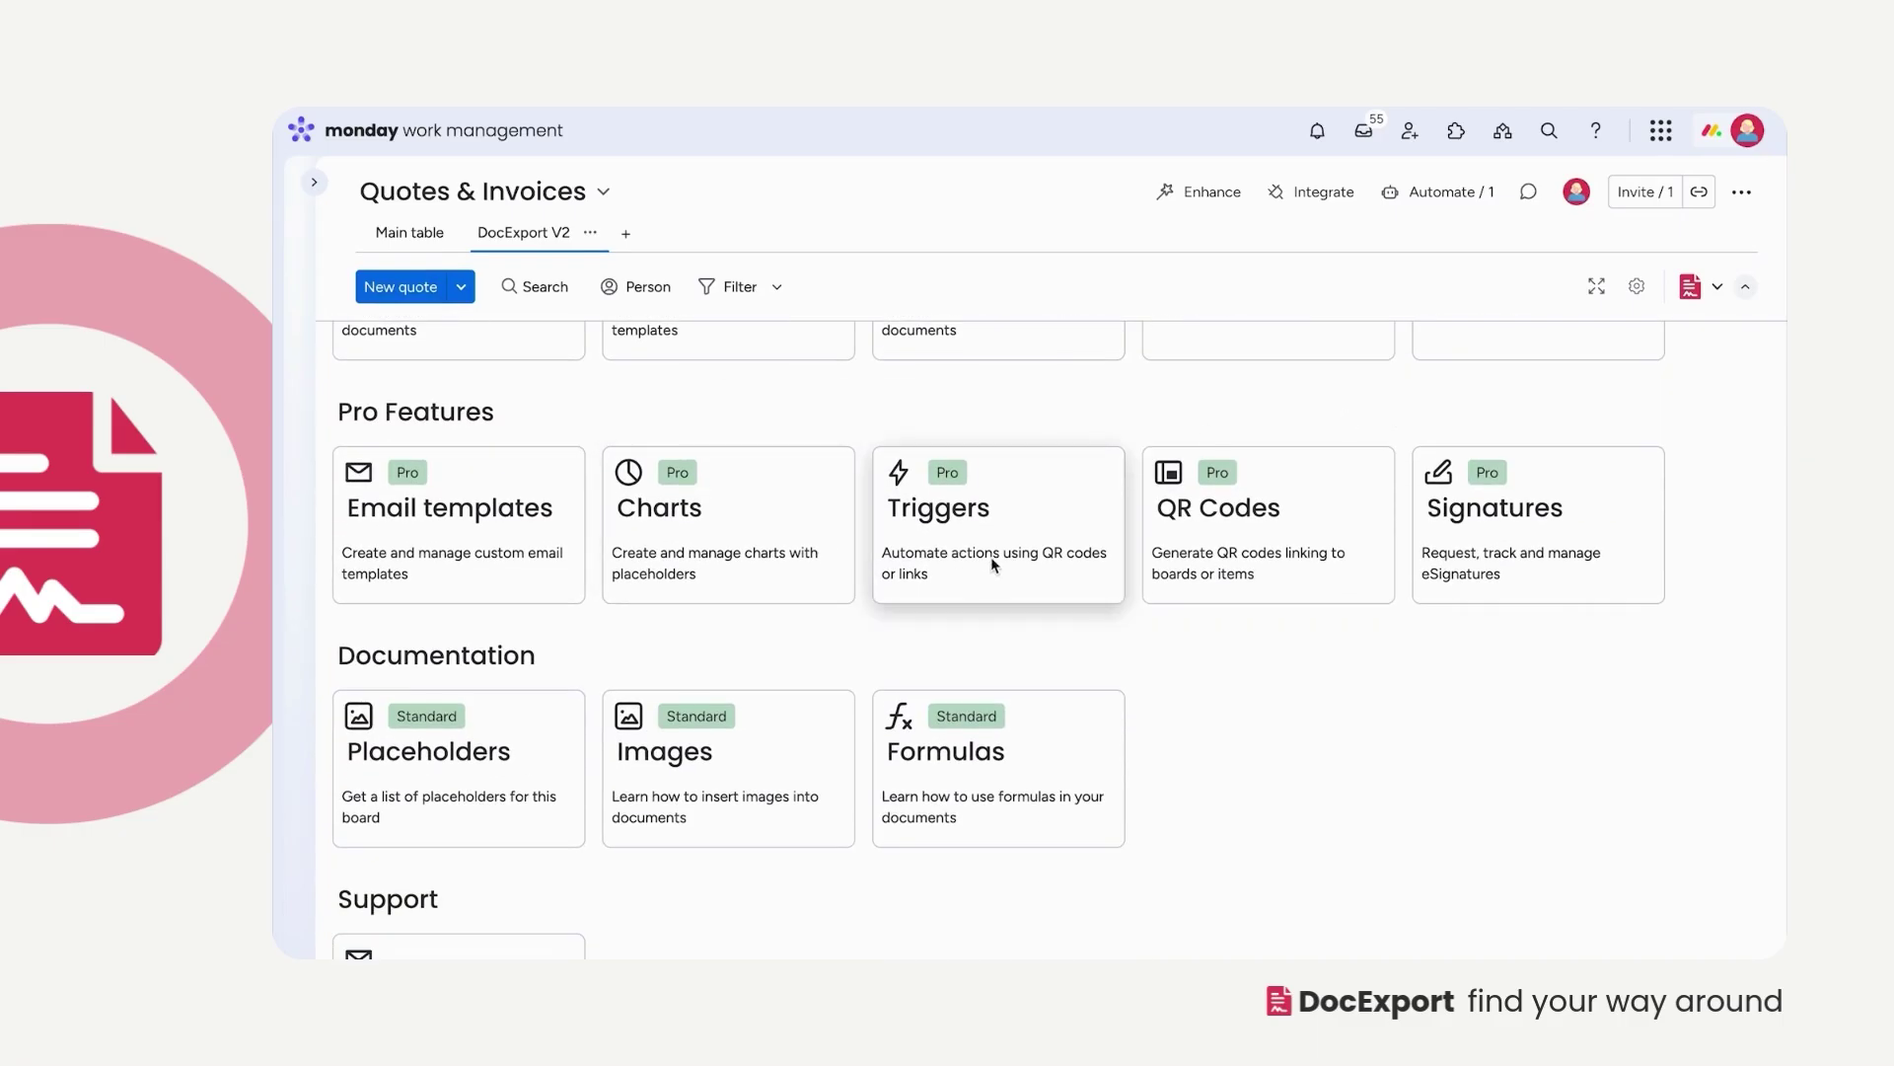
{"action": "scroll", "coordinate": [1489, 543], "scroll_direction": "down", "scroll_amount": 2}
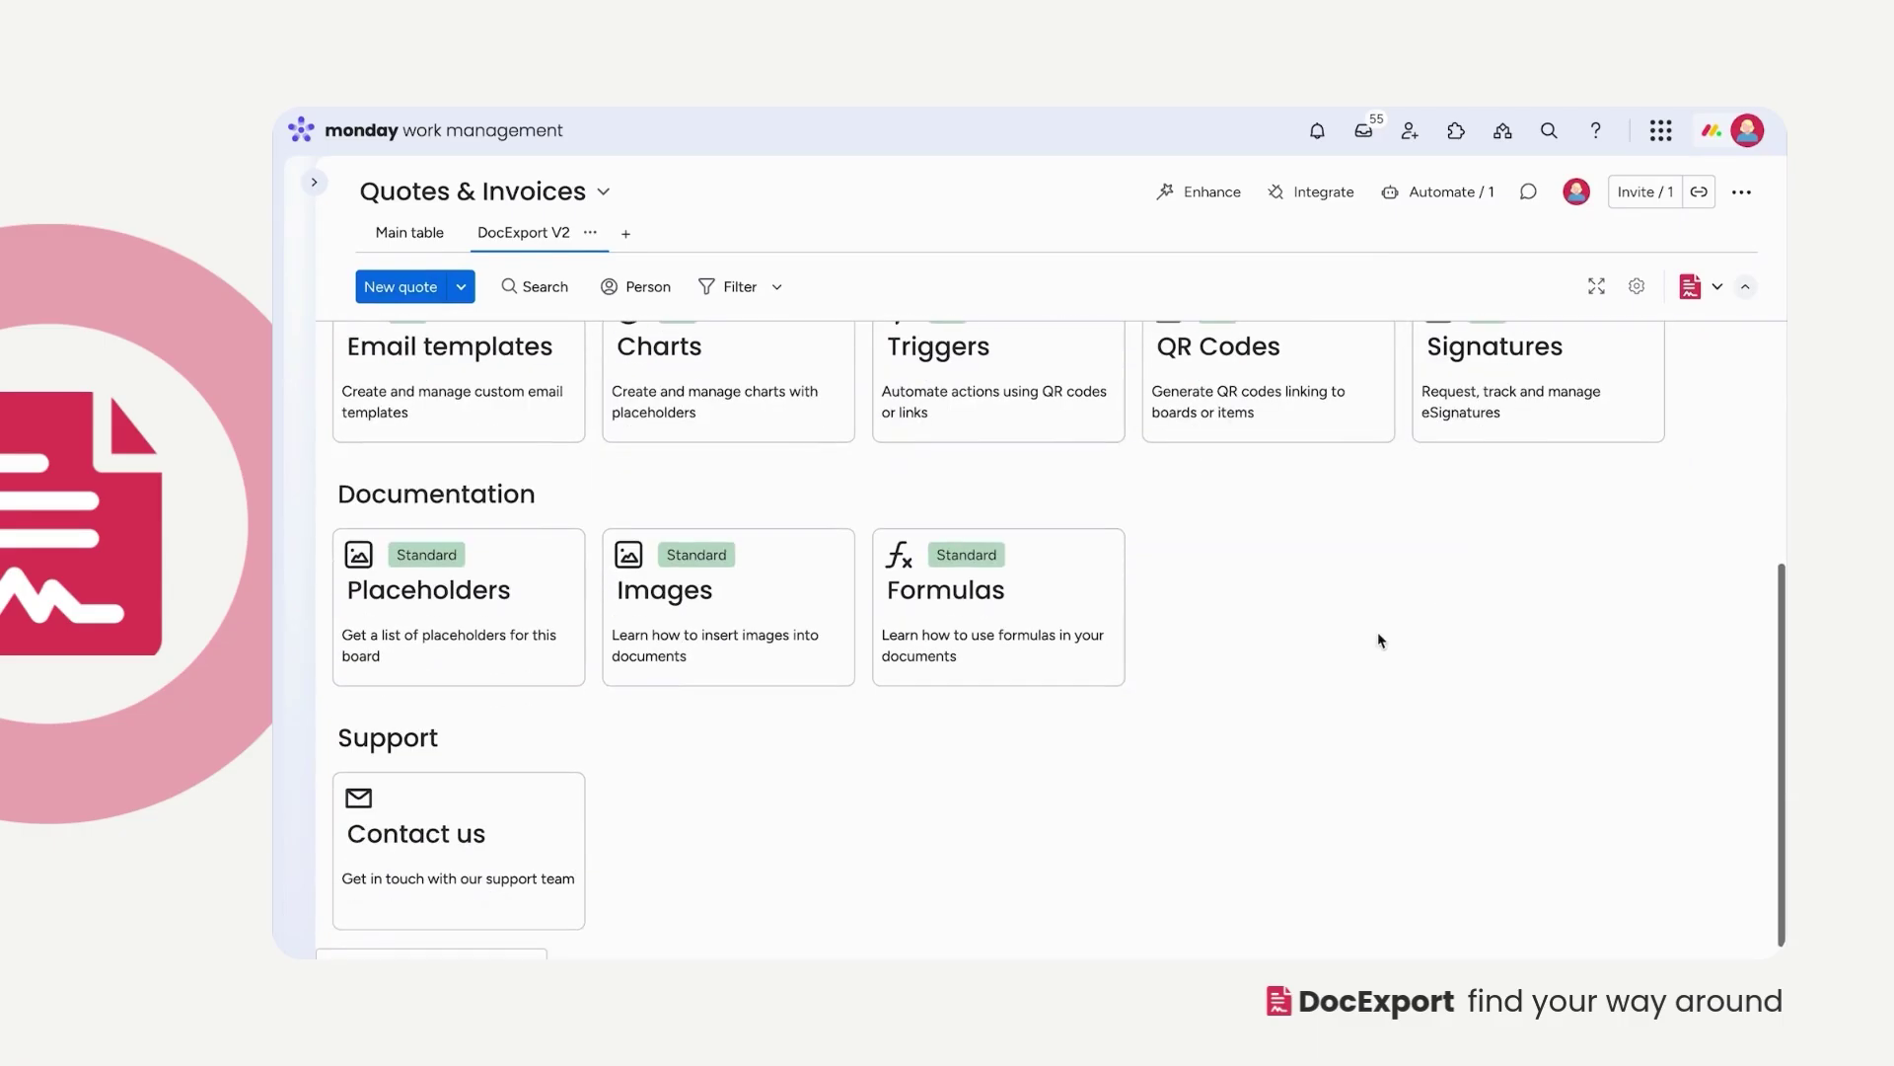